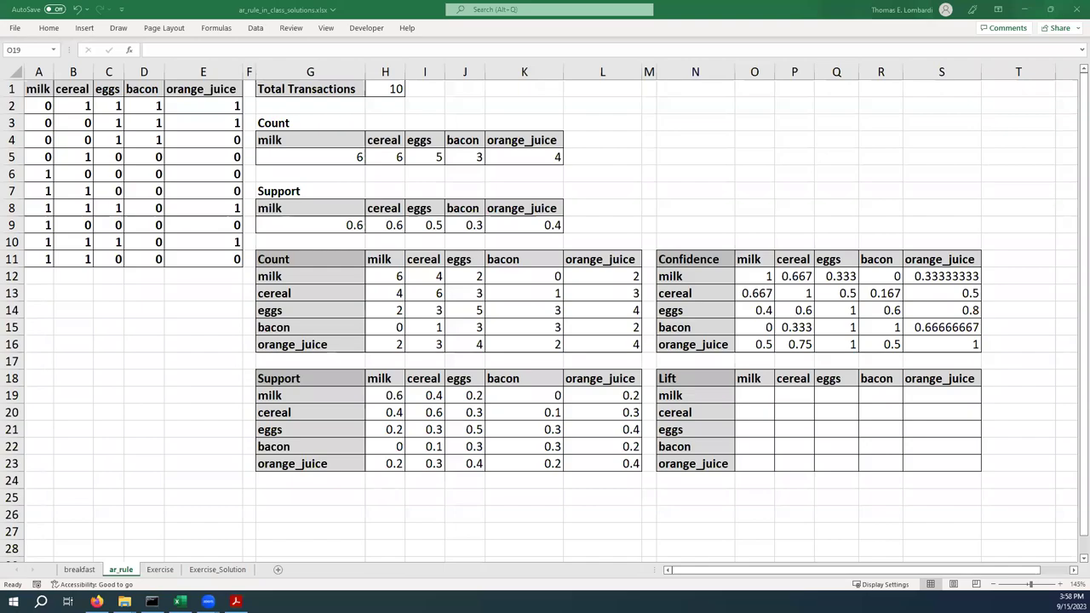
# Review the joint cereal–milk support in H20 and the individual milk and cereal supports in G9 and H9 used for lift.
pyautogui.click(683, 378)
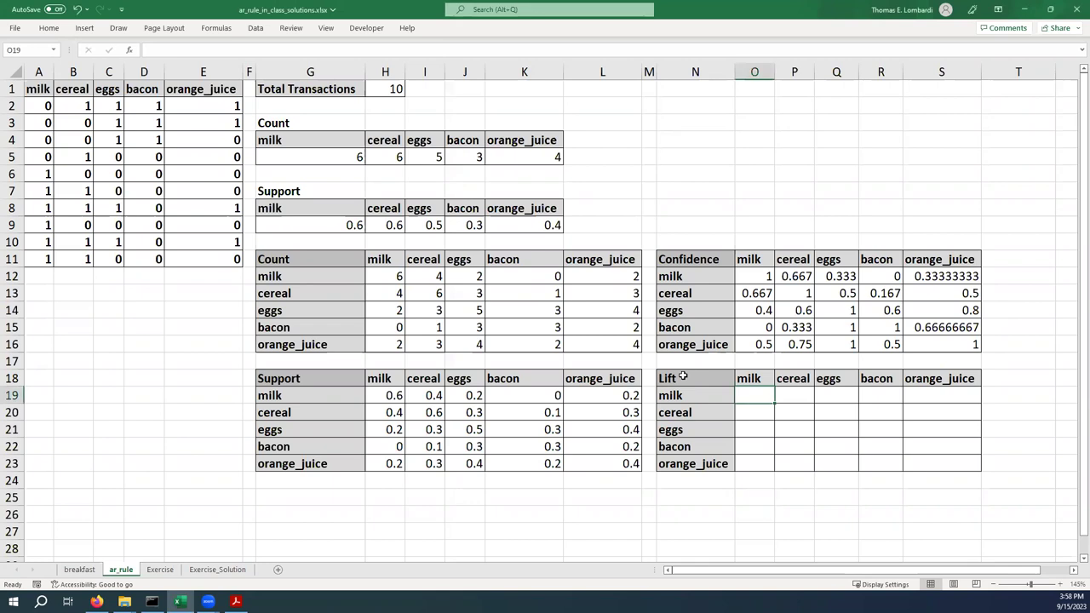
pyautogui.click(746, 414)
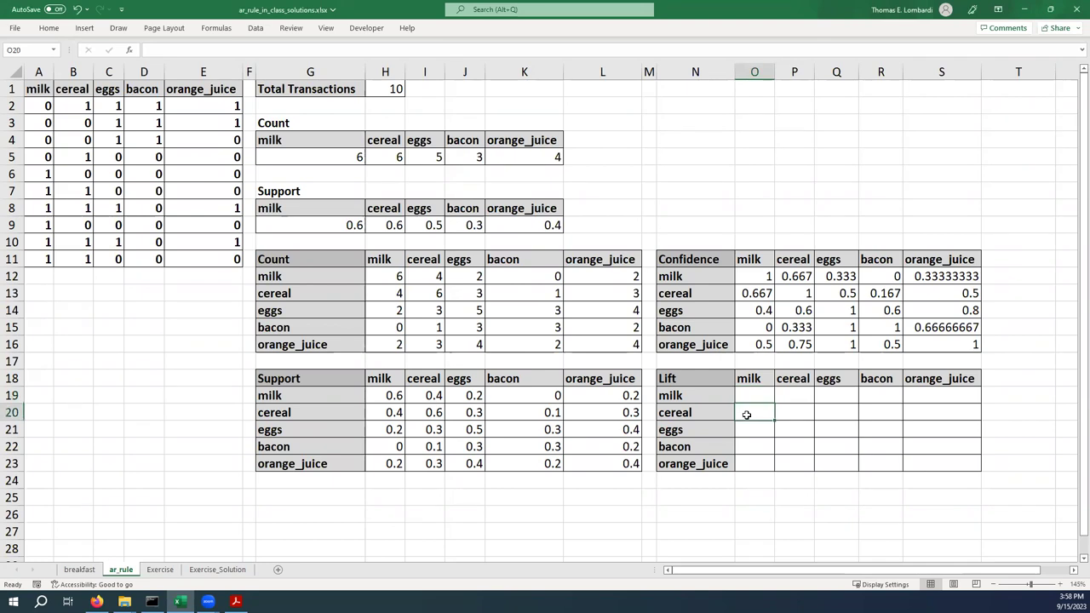
pyautogui.click(382, 413)
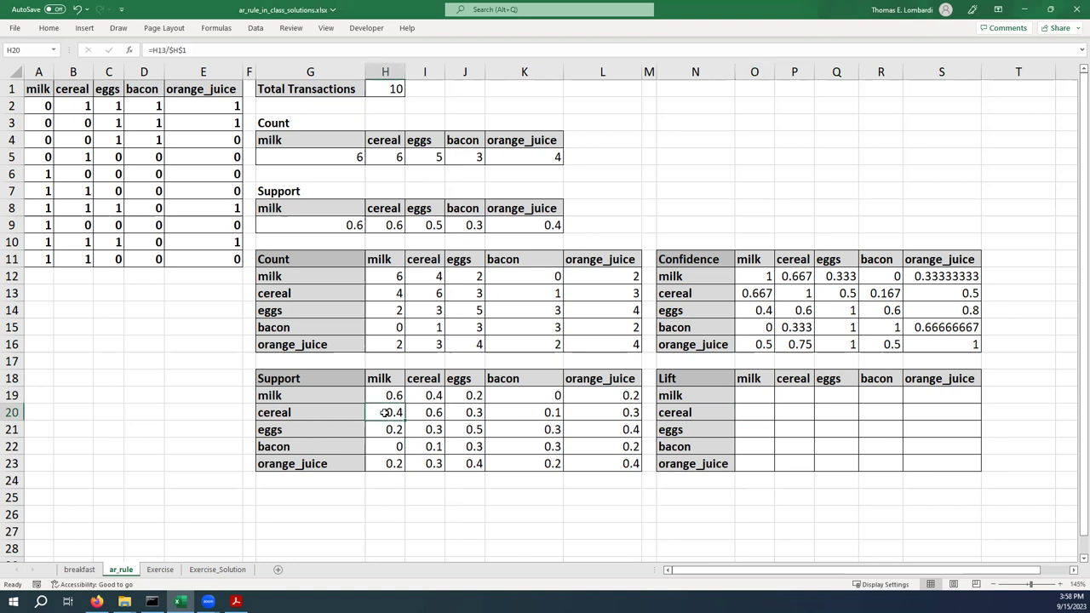
pyautogui.click(312, 224)
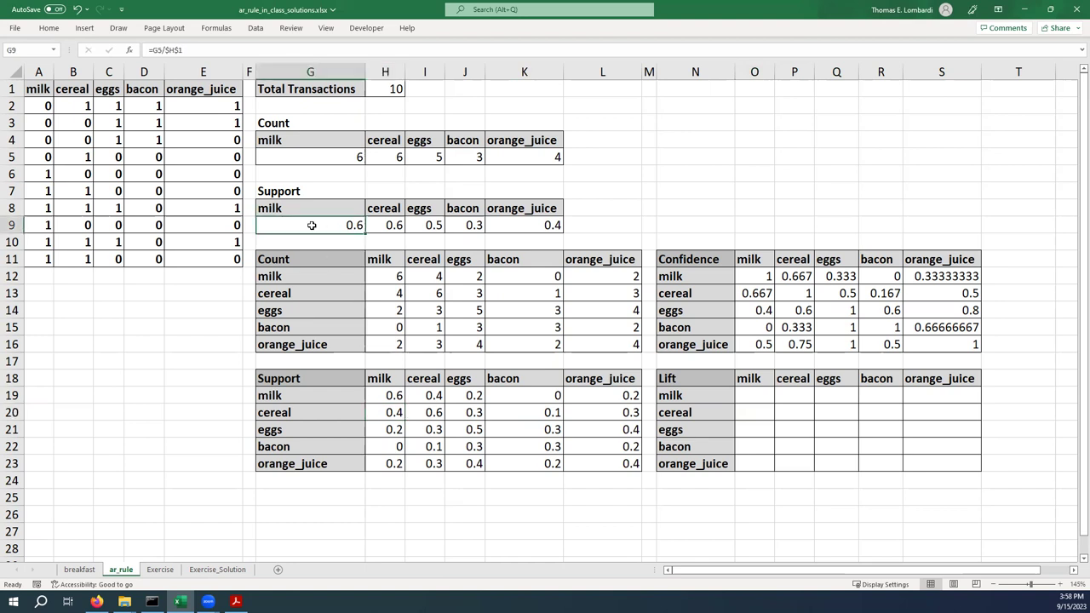
pyautogui.click(387, 224)
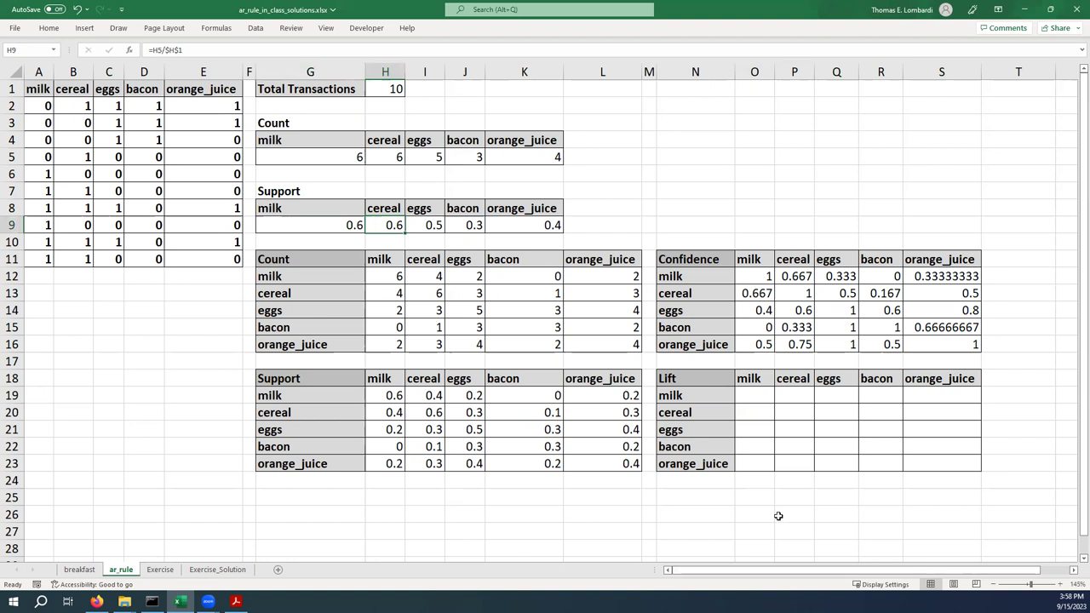
# Begin the milk–milk lift formula in O19 with the joint support as numerator and an open denominator: =H19/(.
pyautogui.click(748, 395)
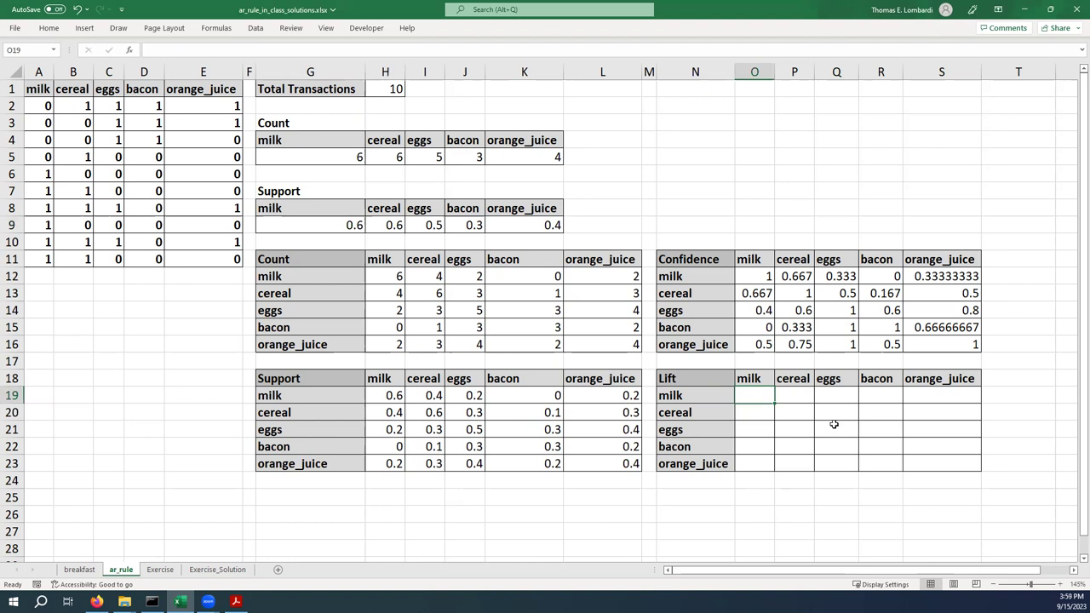
pyautogui.click(254, 48)
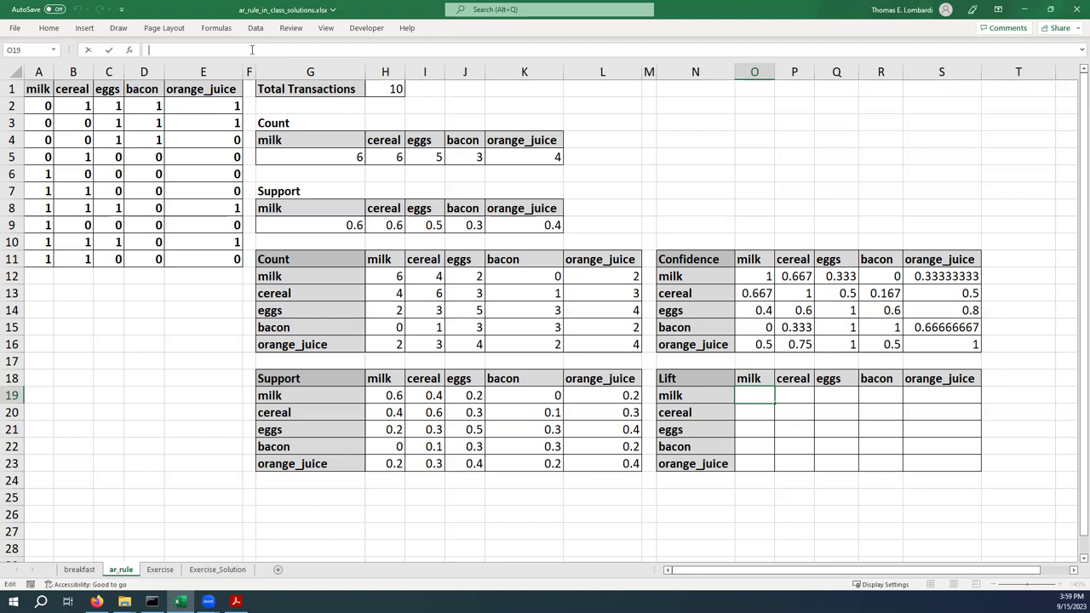
pyautogui.write('=')
pyautogui.click(384, 397)
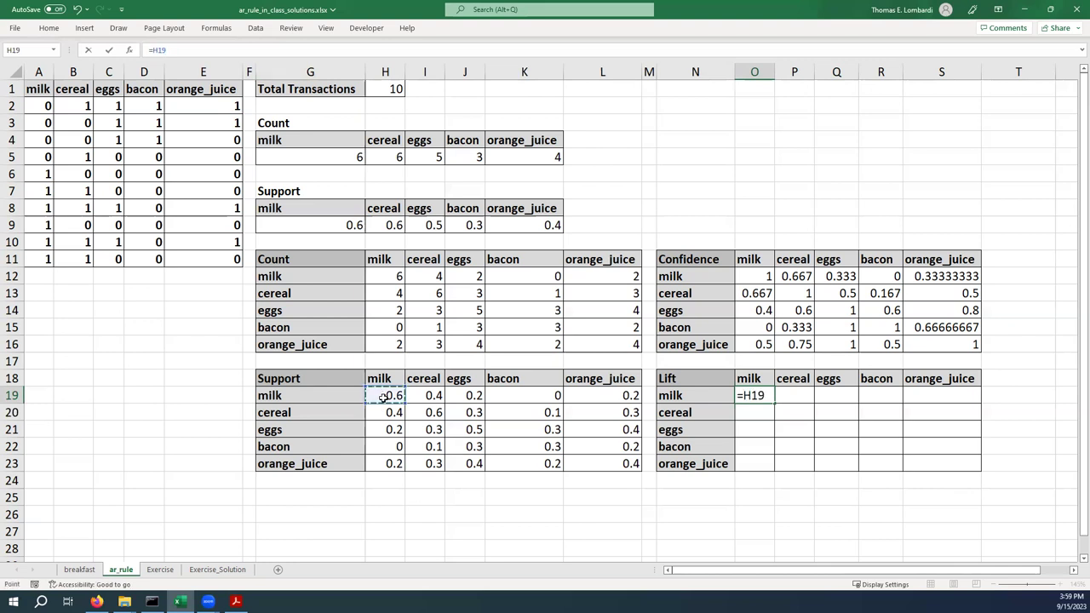
pyautogui.write('/(')
# Add the first denominator factor as an HLOOKUP of $G19 in the support range, row 2, with exact match FALSE.
pyautogui.write('hlook')
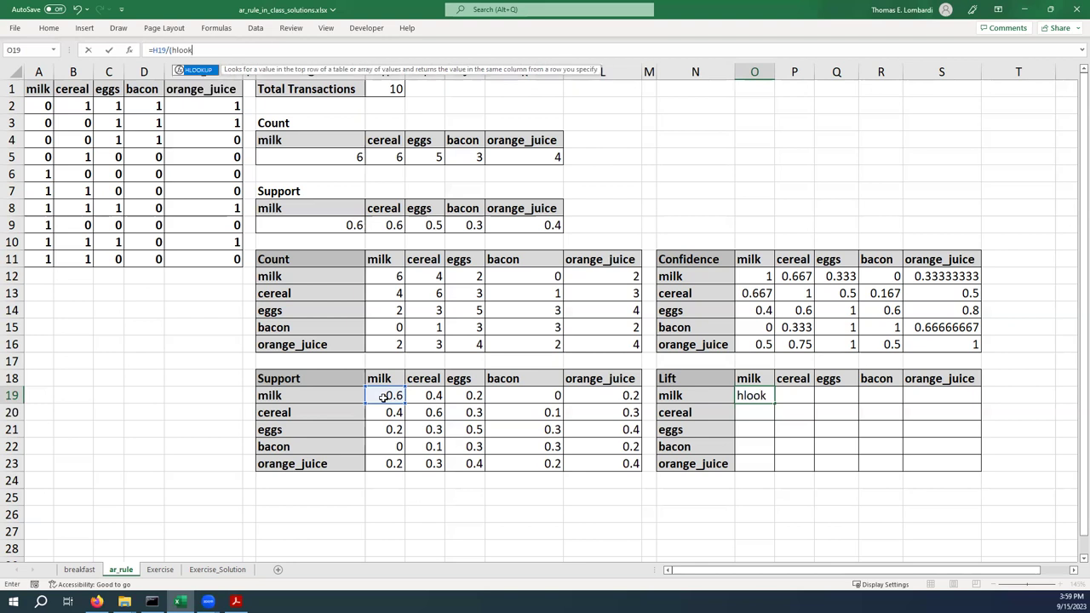
pyautogui.write('up(')
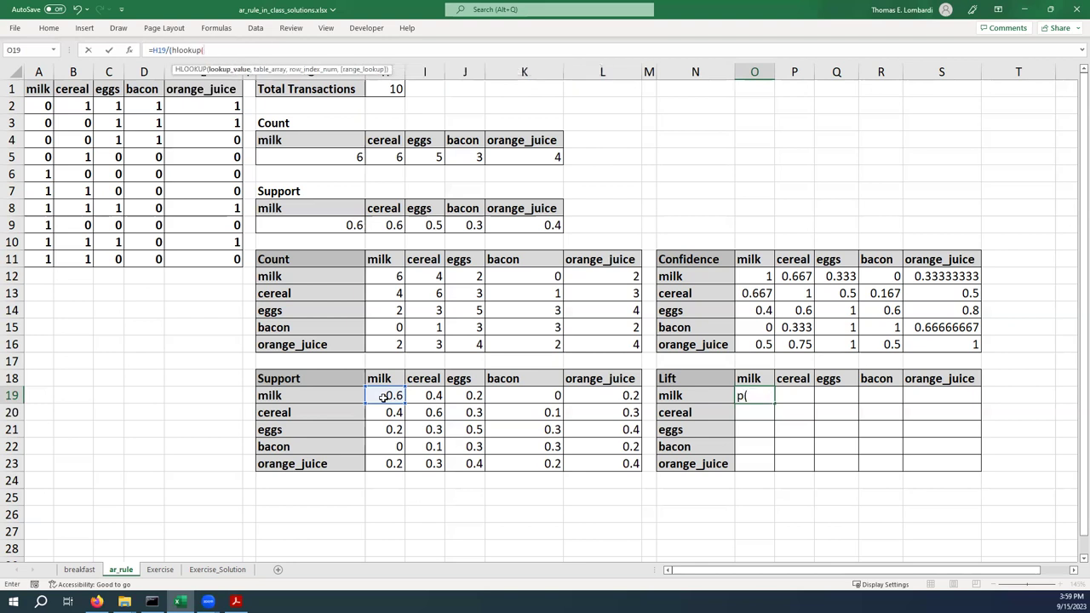
pyautogui.click(290, 396)
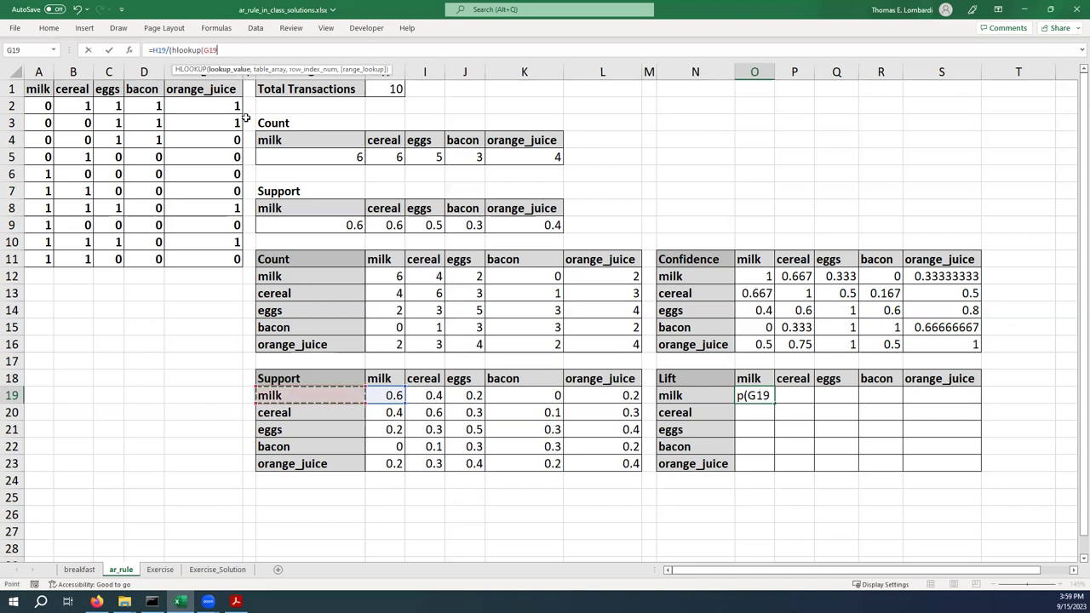
pyautogui.click(205, 51)
pyautogui.write('$')
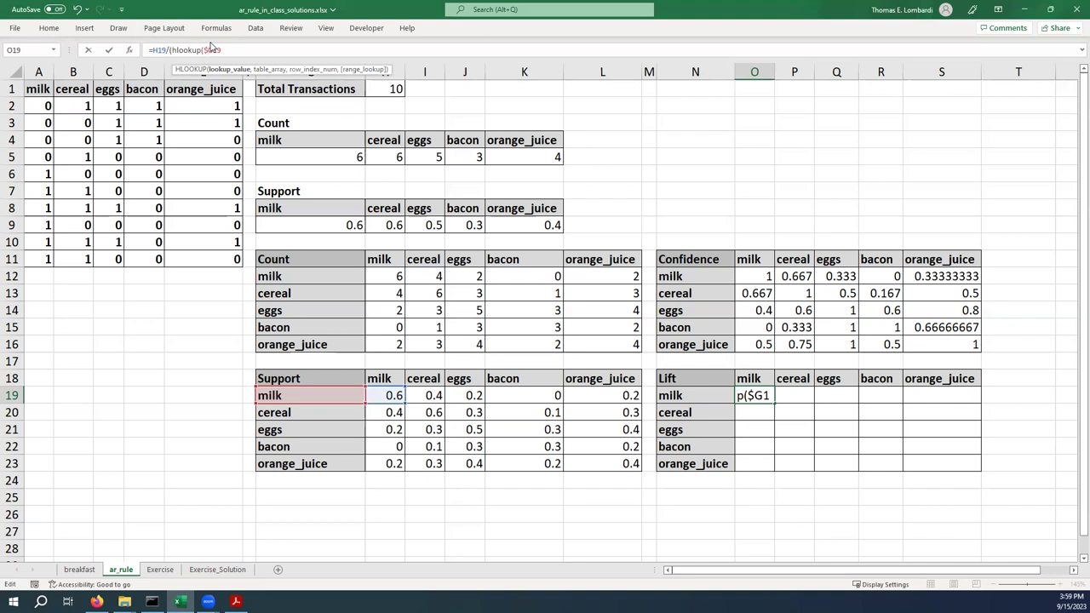
pyautogui.click(231, 49)
pyautogui.write(',')
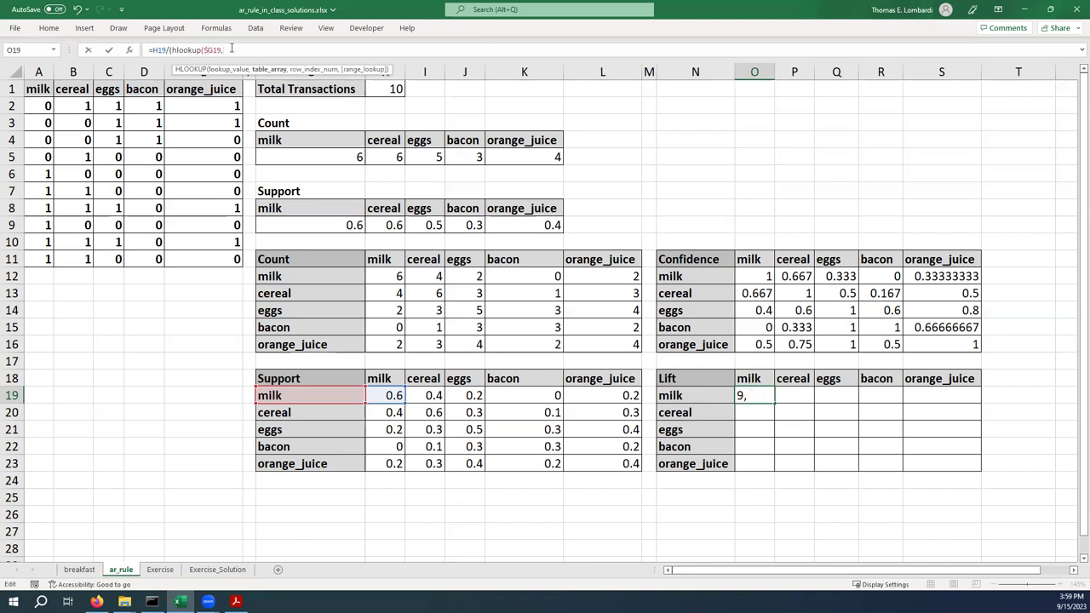
pyautogui.write('support')
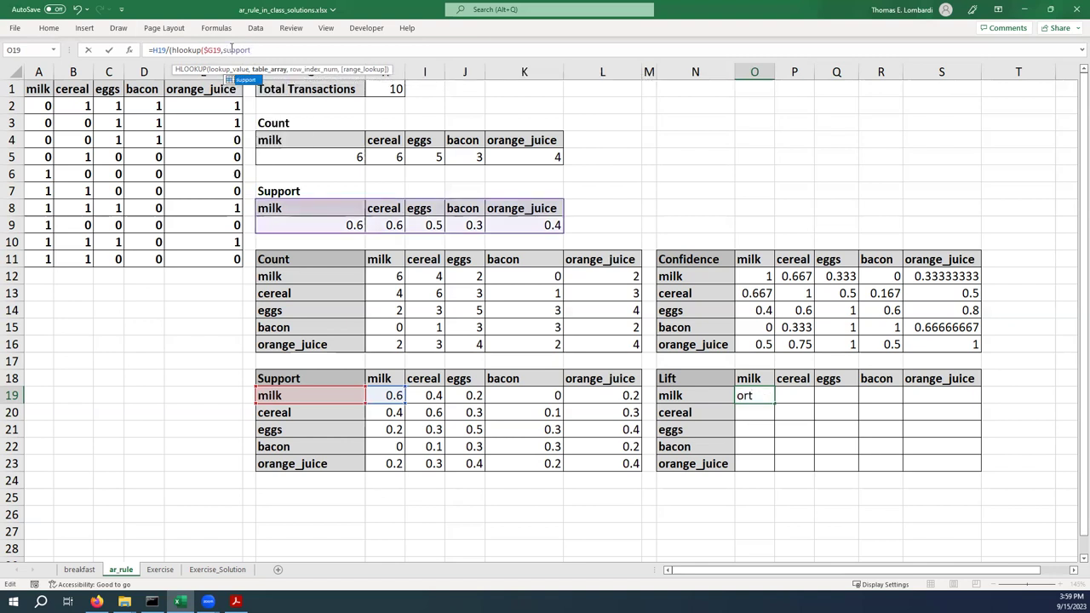
pyautogui.write(',')
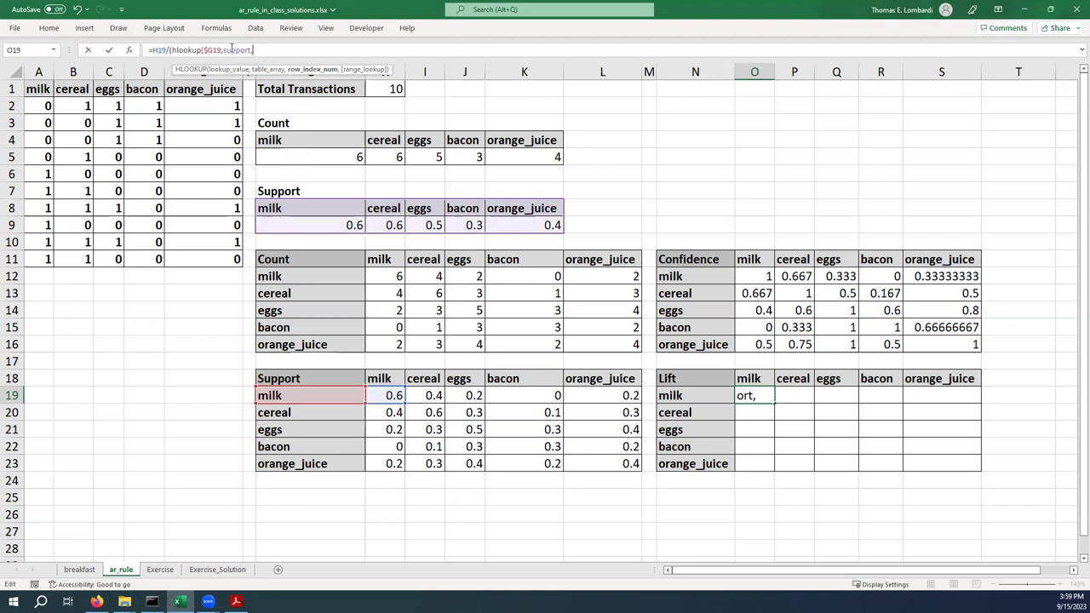
pyautogui.write('2,')
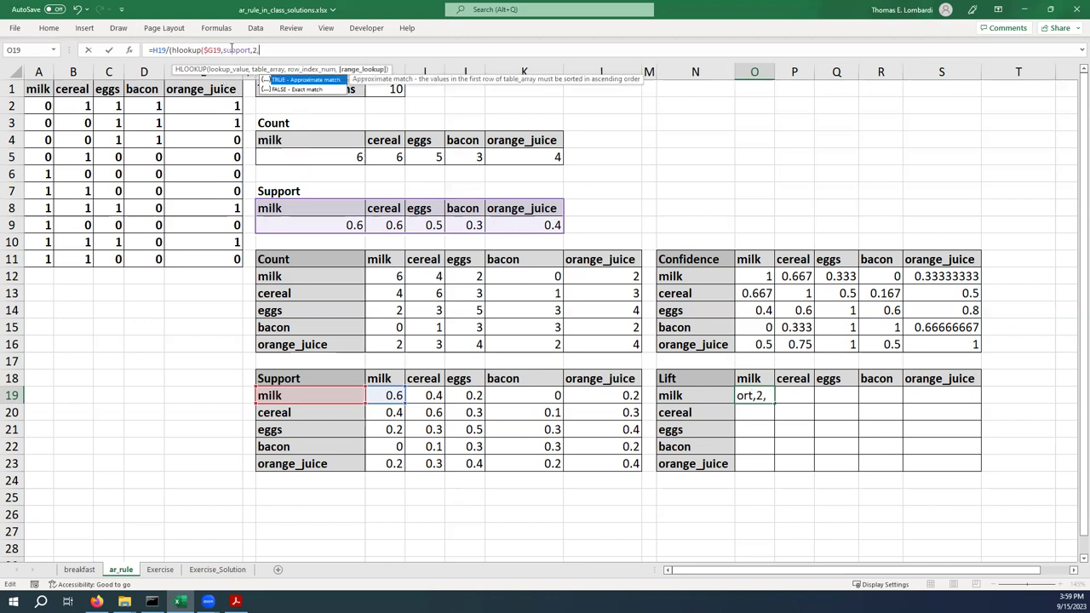
pyautogui.write('FALSE)')
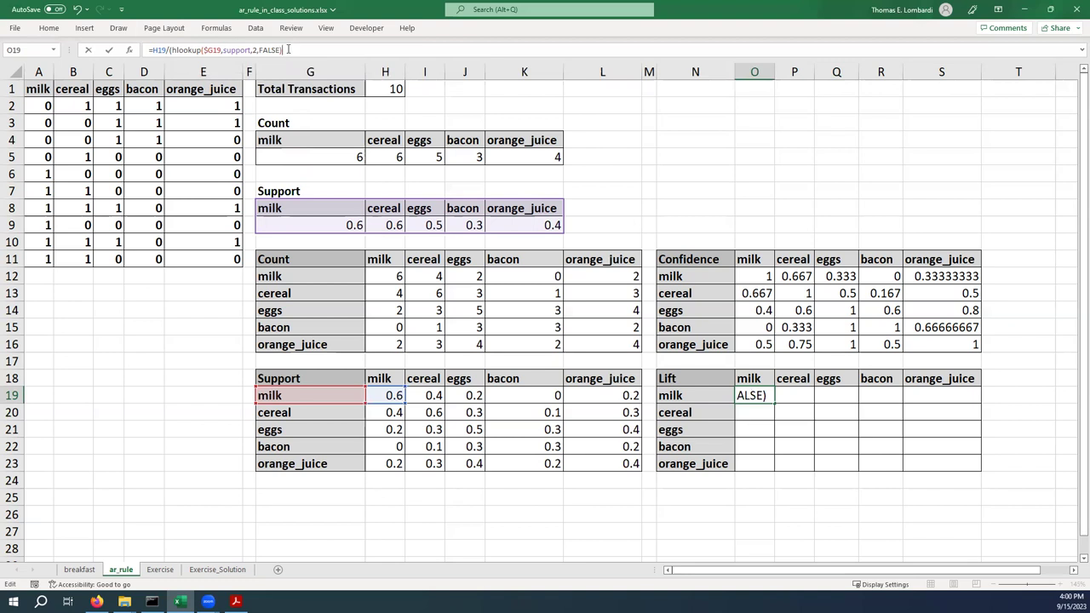
# Multiply the denominator by an HLOOKUP of H$18 in the support range, row 2, and enter the formula with the suggested correction.
pyautogui.write('*')
pyautogui.write('(')
pyautogui.write('hlook')
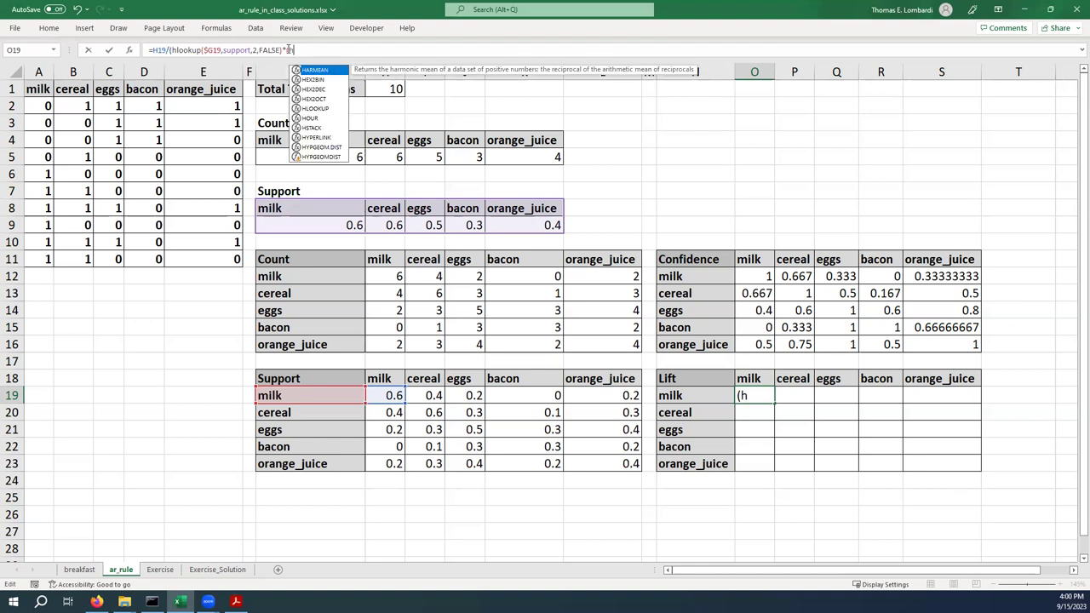
pyautogui.write('up')
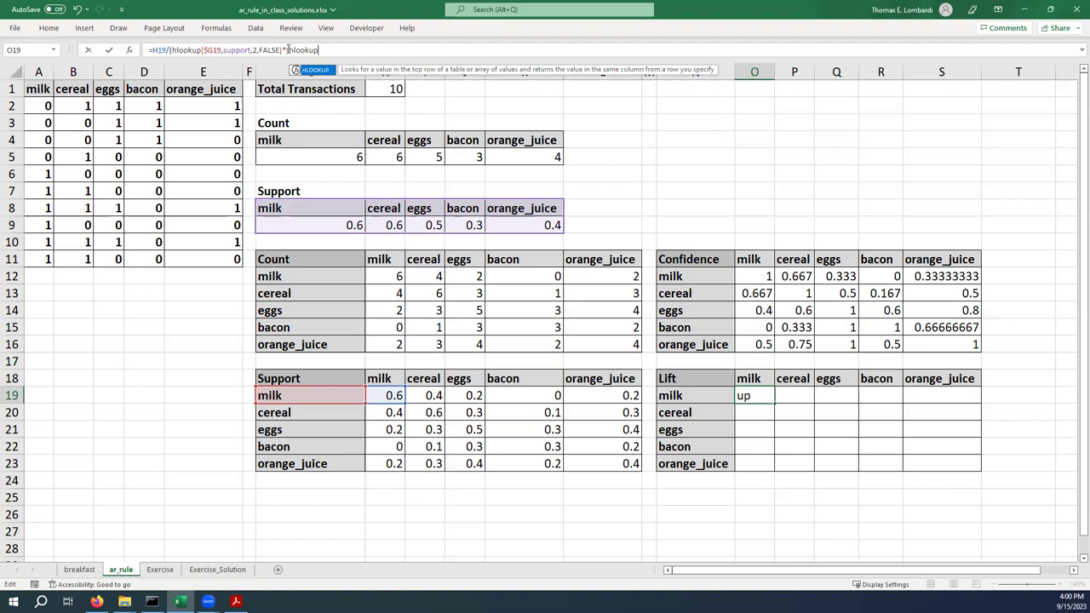
pyautogui.write('(')
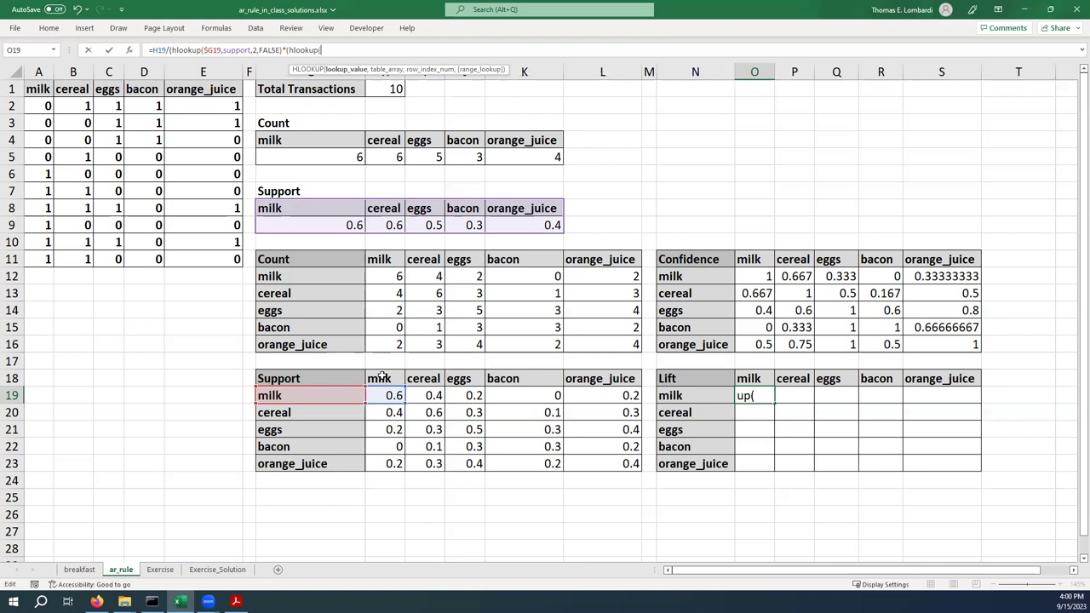
pyautogui.click(382, 375)
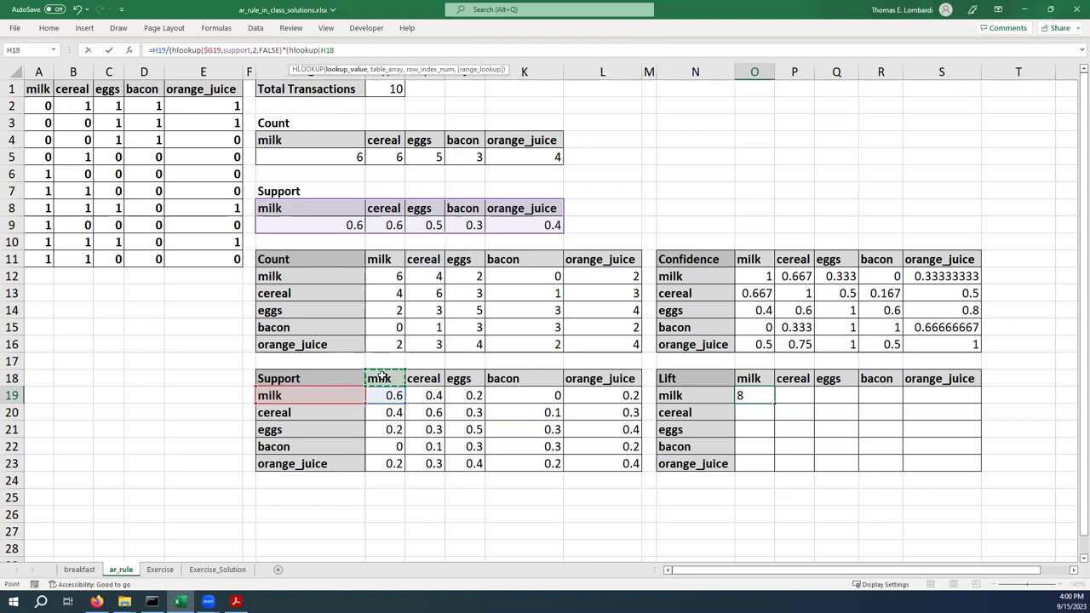
pyautogui.click(326, 50)
pyautogui.write('$')
pyautogui.press('End')
pyautogui.write(',')
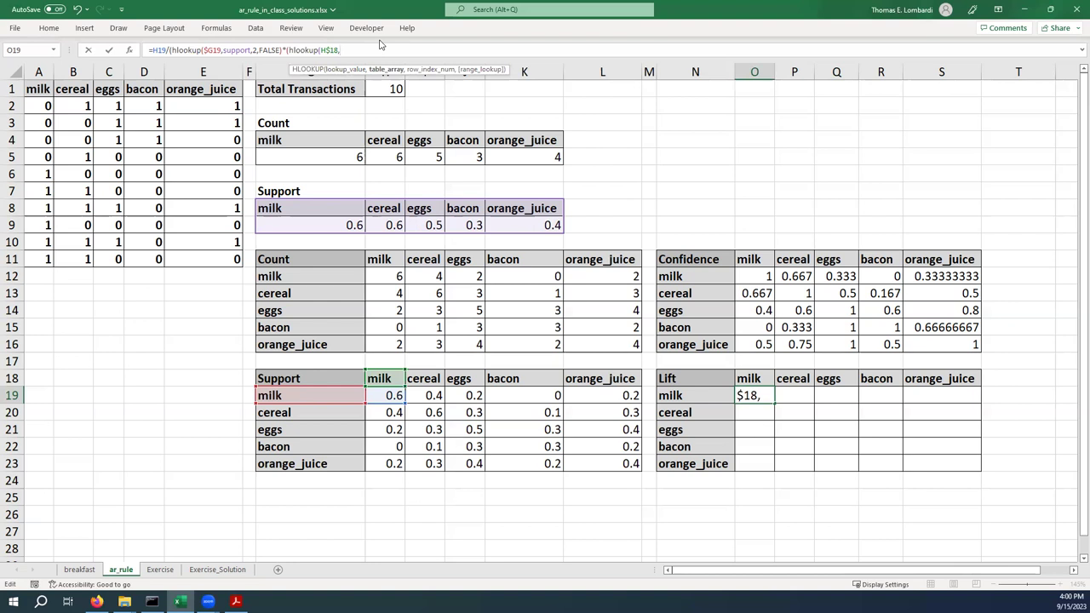
pyautogui.write('suppo')
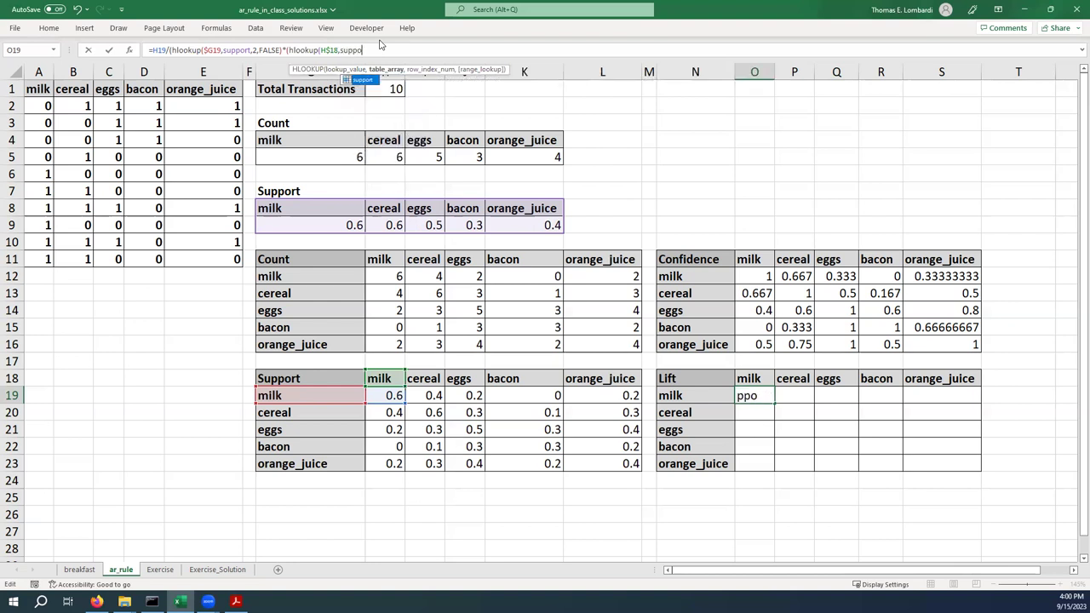
pyautogui.write('rt,')
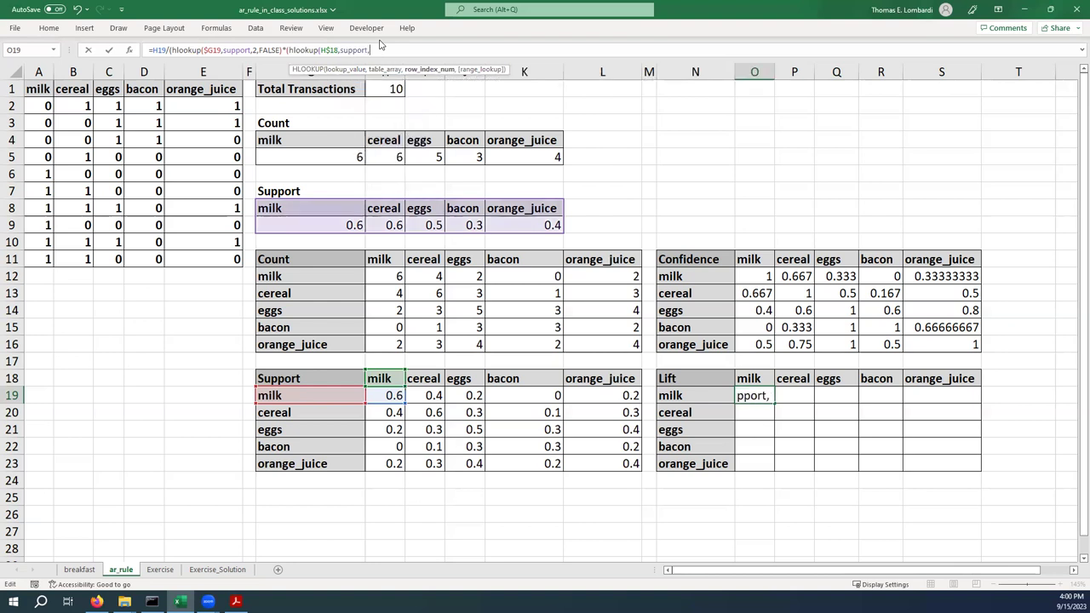
pyautogui.write('2,')
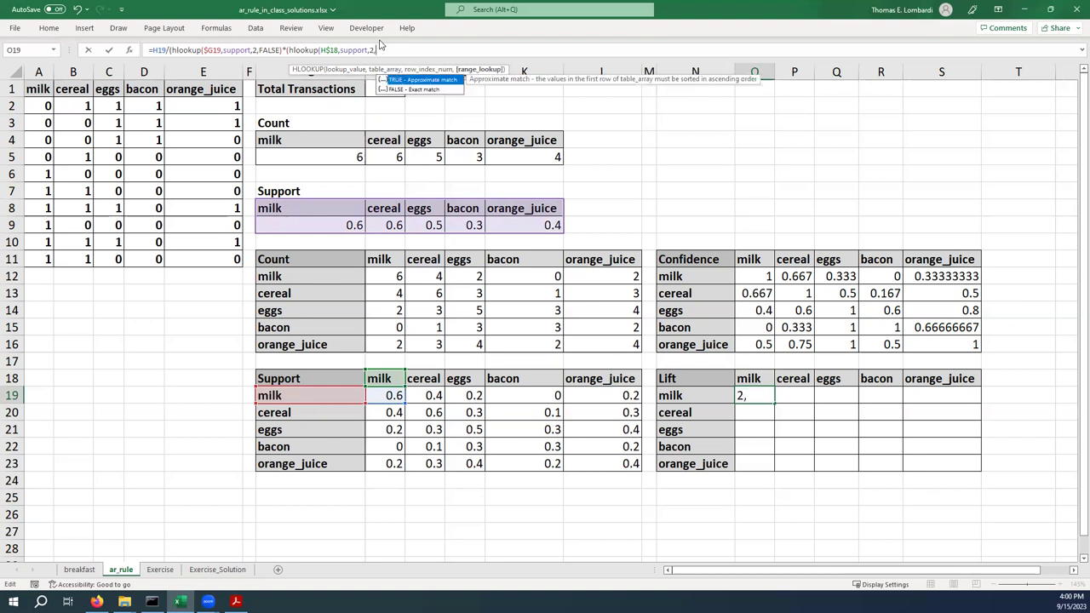
pyautogui.press('Down')
pyautogui.press('Return')
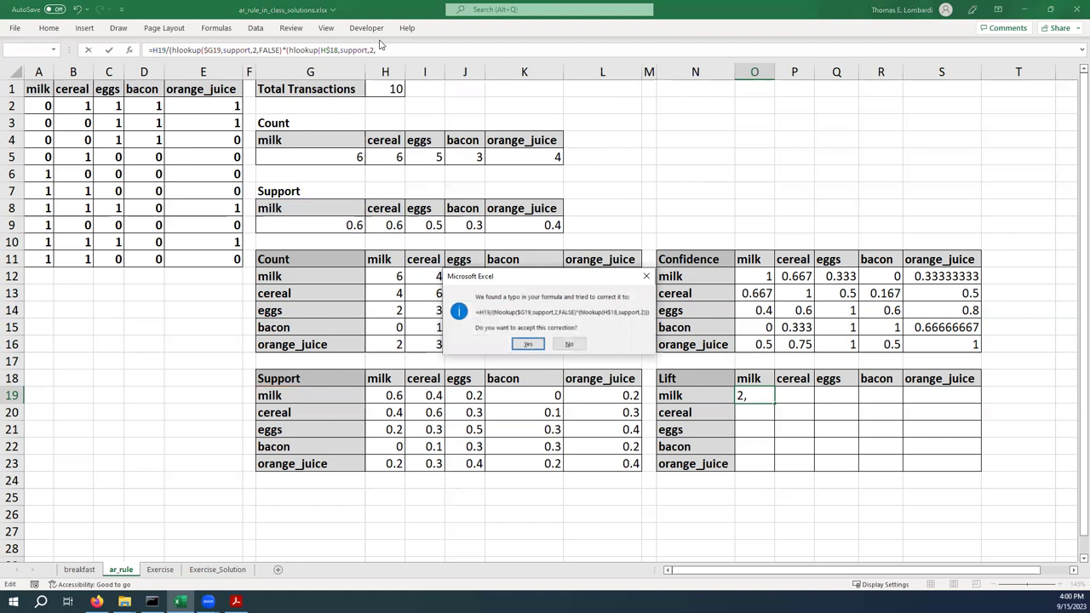
pyautogui.click(528, 345)
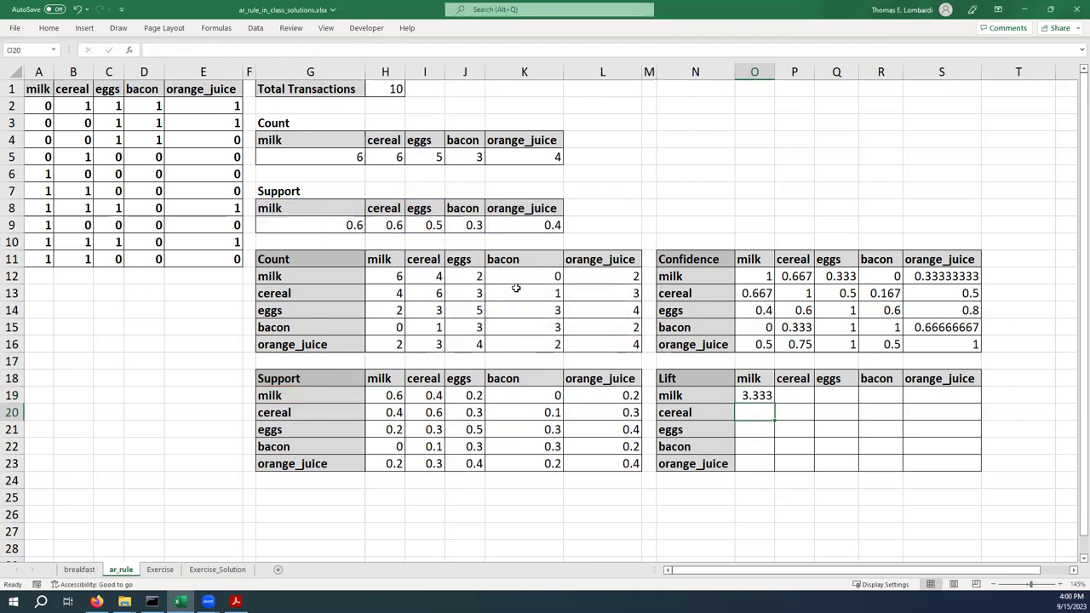
# Add FALSE as the exact-match argument of the second HLOOKUP in O19 and enter the corrected lift formula.
pyautogui.click(766, 394)
pyautogui.doubleClick(381, 50)
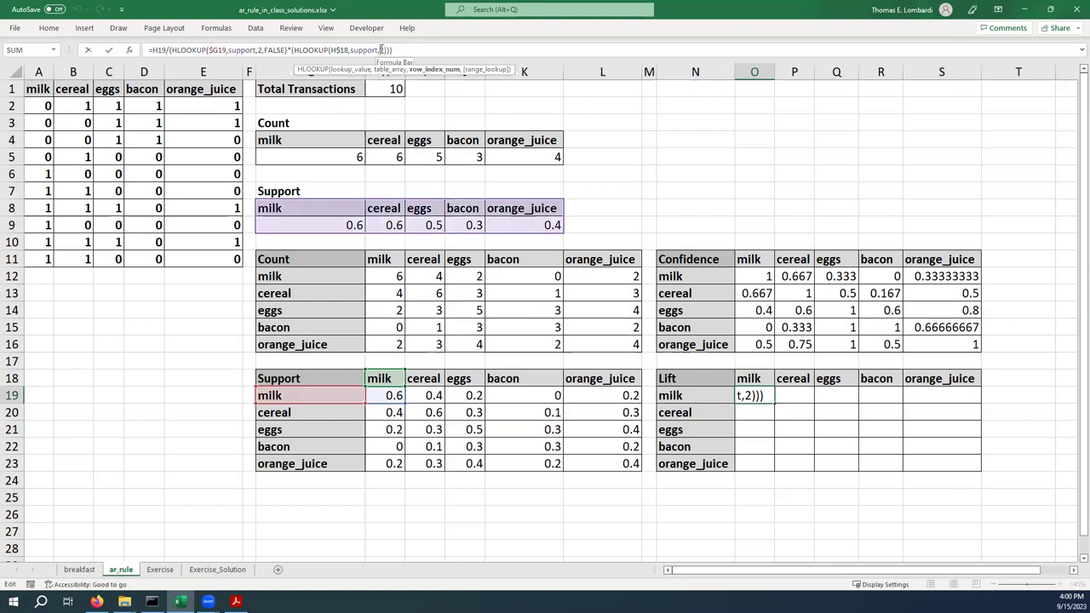
pyautogui.write('2')
pyautogui.write(',FALSE')
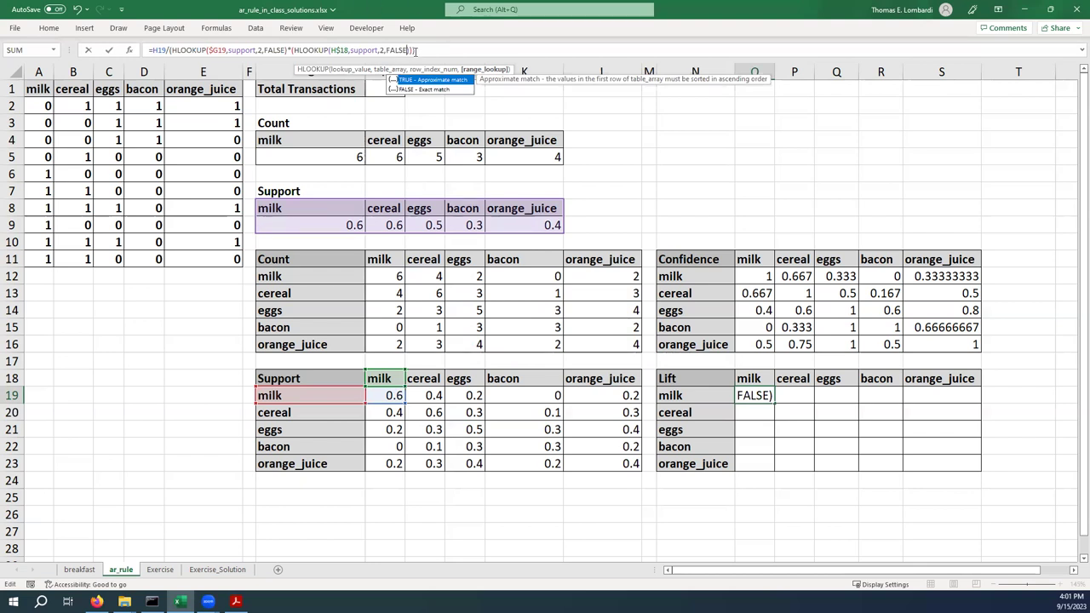
pyautogui.press('End')
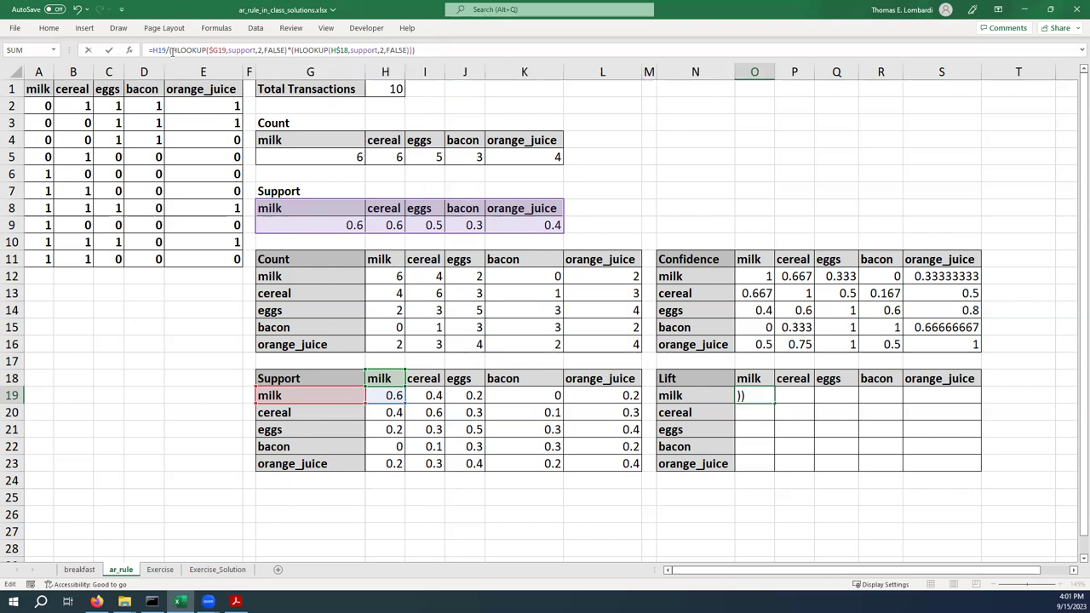
pyautogui.click(171, 51)
pyautogui.write('(')
pyautogui.click(495, 46)
pyautogui.write(')')
pyautogui.click(109, 51)
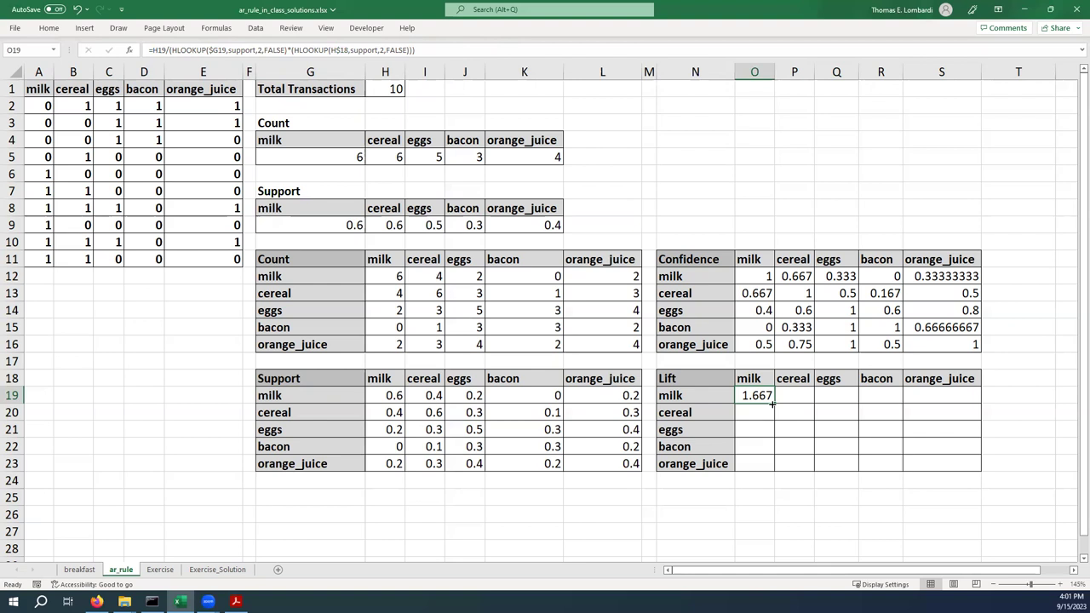
# Fill the O19 lift formula down the milk column to O23 and across the milk row to S19.
pyautogui.moveTo(774, 403); pyautogui.dragTo(776, 471)
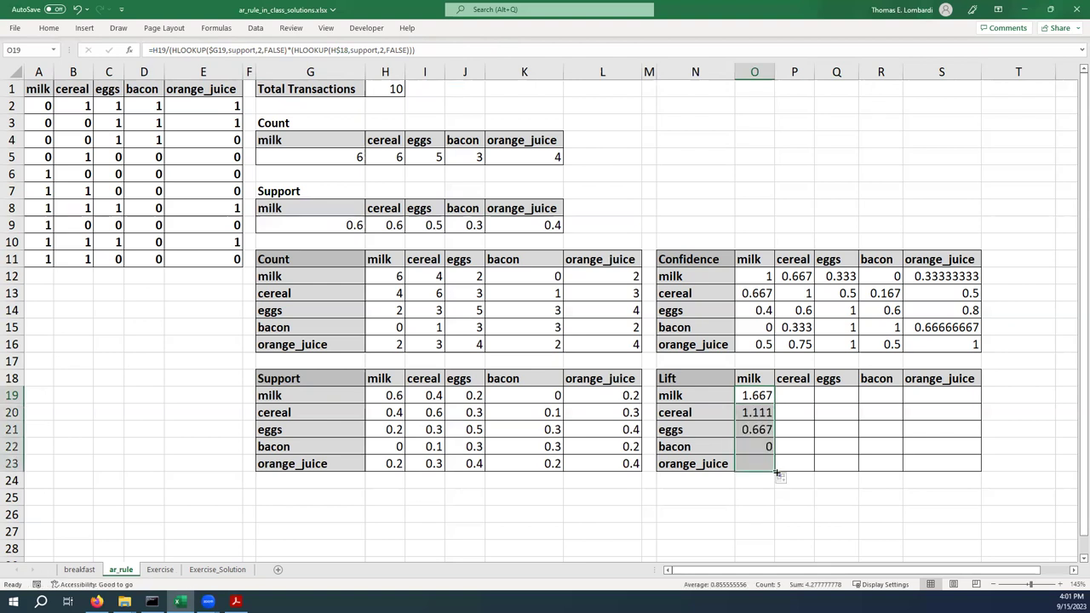
pyautogui.click(759, 395)
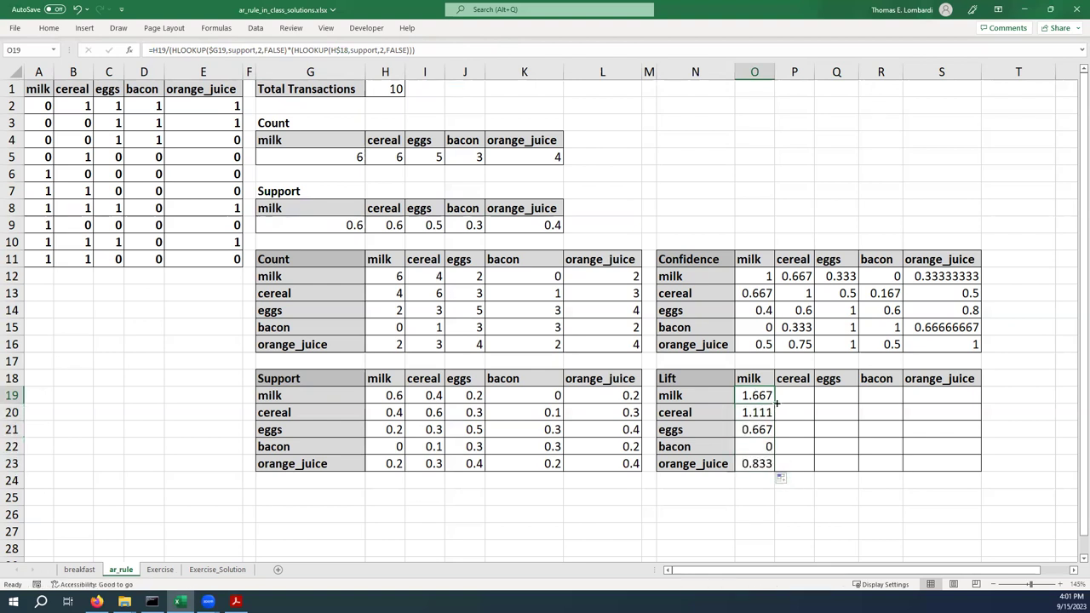
pyautogui.moveTo(777, 403); pyautogui.dragTo(957, 399)
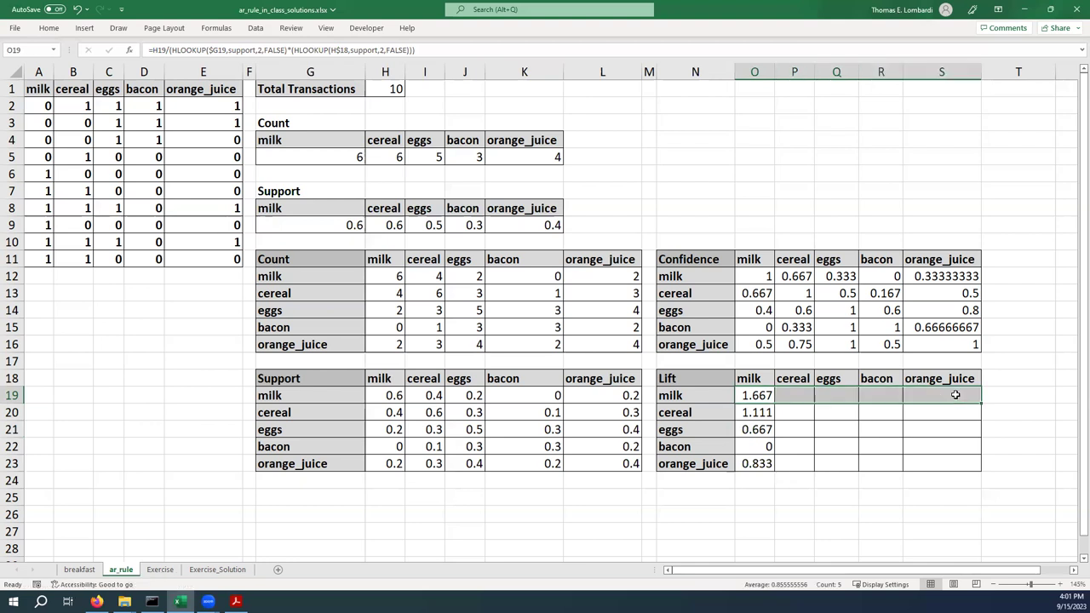
# Fill the row 19 lift formulas of the cereal, eggs, bacon and orange_juice columns down to row 23.
pyautogui.click(794, 397)
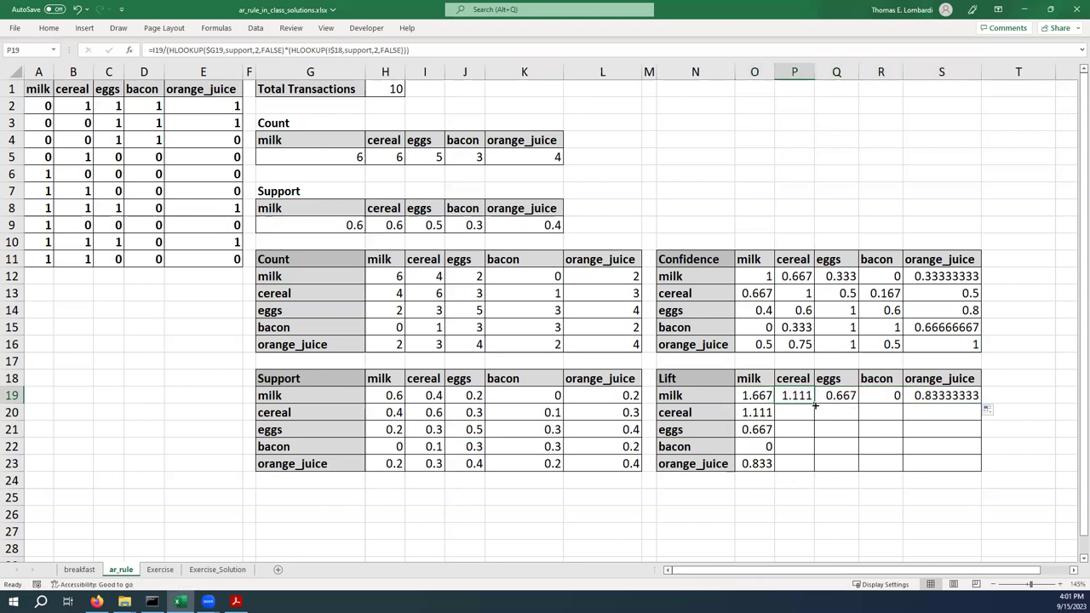
pyautogui.moveTo(814, 407); pyautogui.dragTo(815, 469)
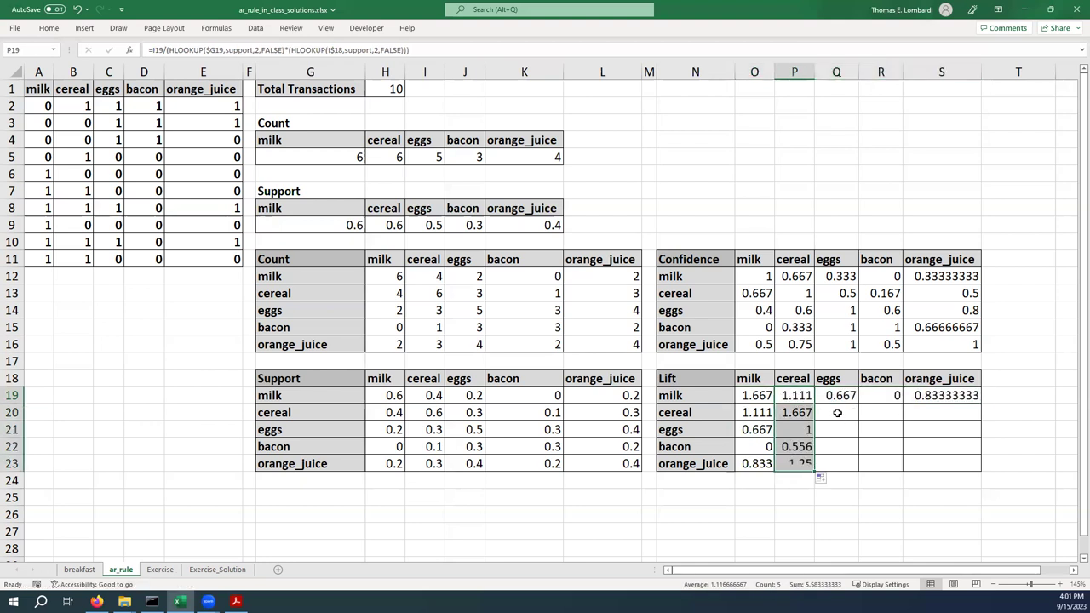
pyautogui.click(837, 396)
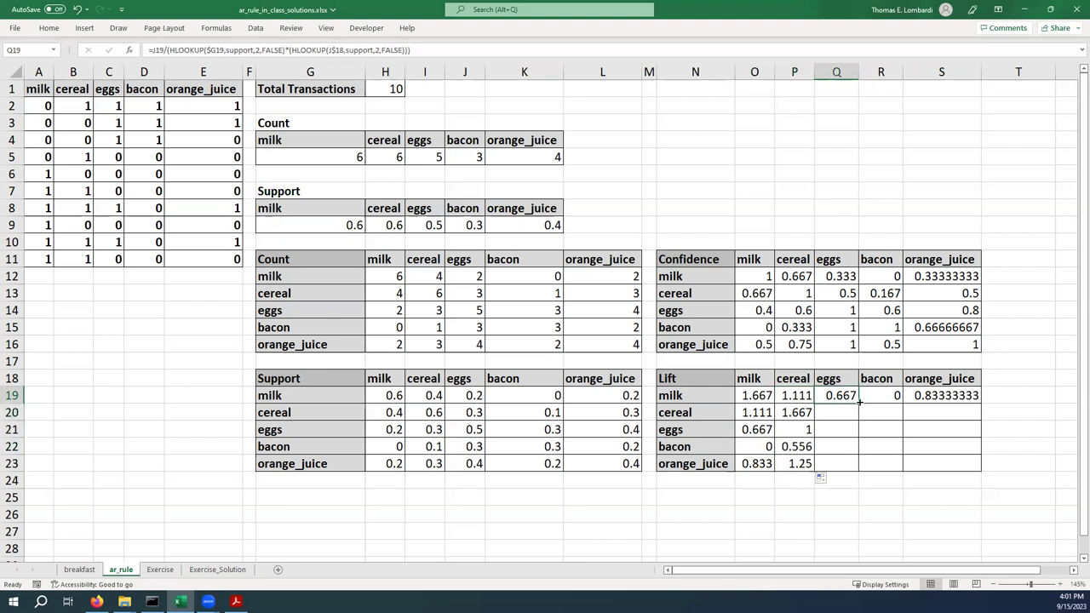
pyautogui.moveTo(860, 406); pyautogui.dragTo(859, 470)
pyautogui.click(876, 399)
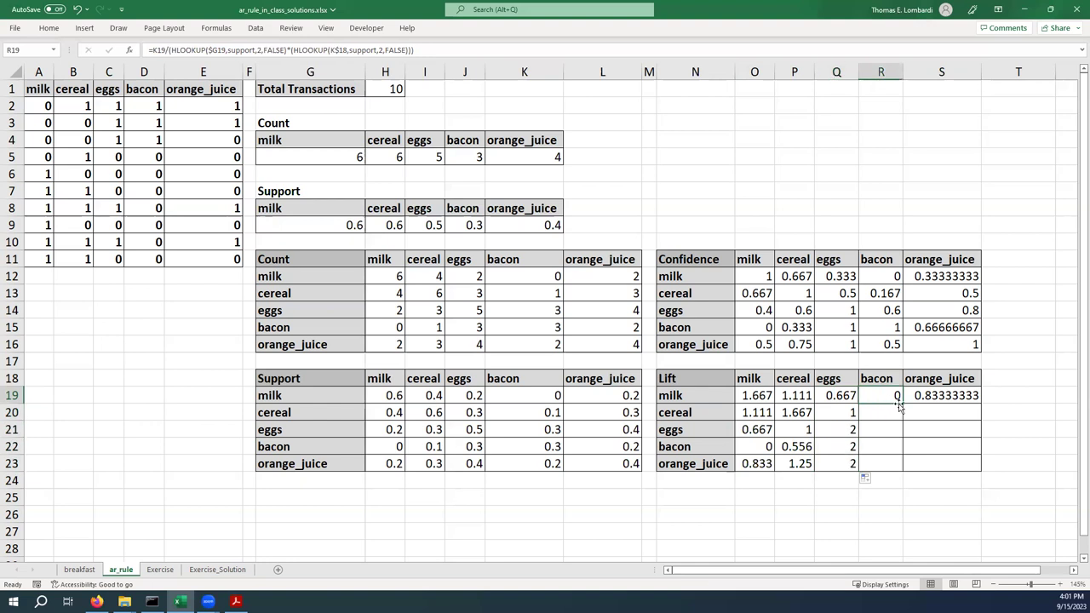
pyautogui.moveTo(903, 404); pyautogui.dragTo(903, 470)
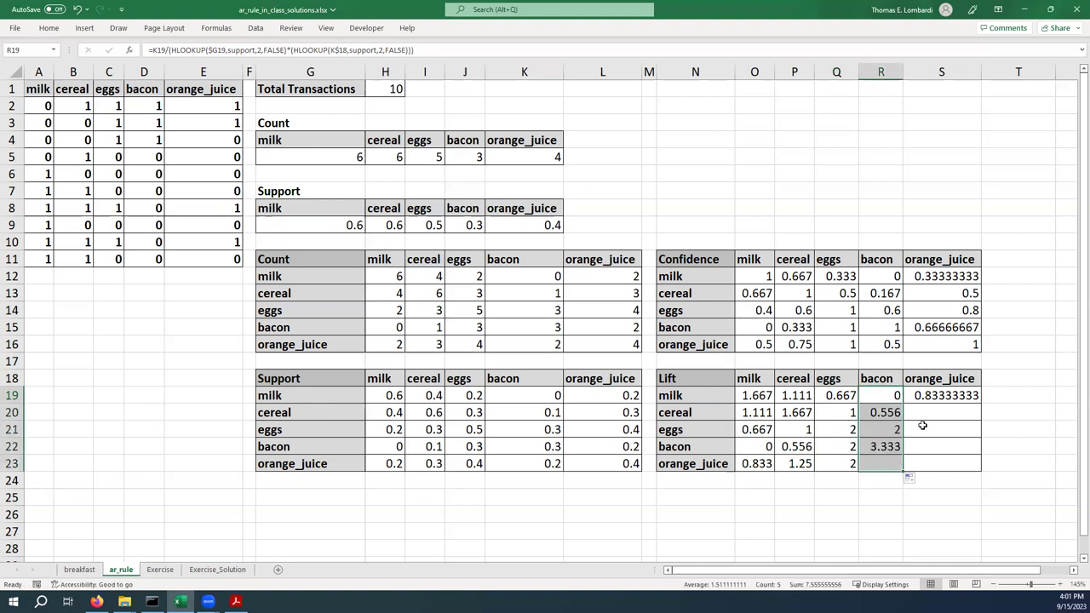
pyautogui.click(931, 397)
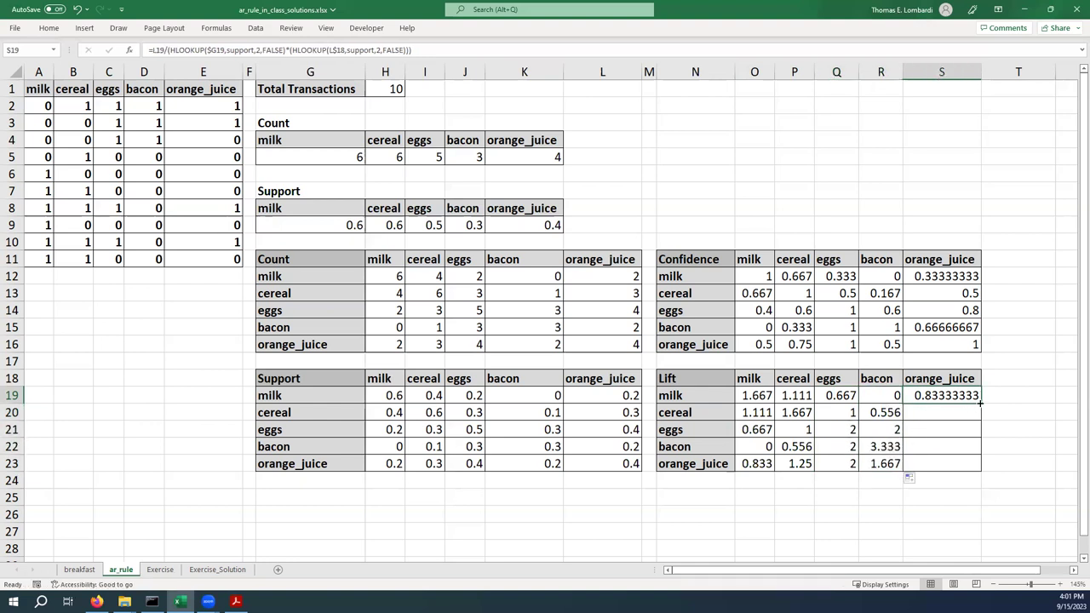
pyautogui.moveTo(979, 404); pyautogui.dragTo(971, 466)
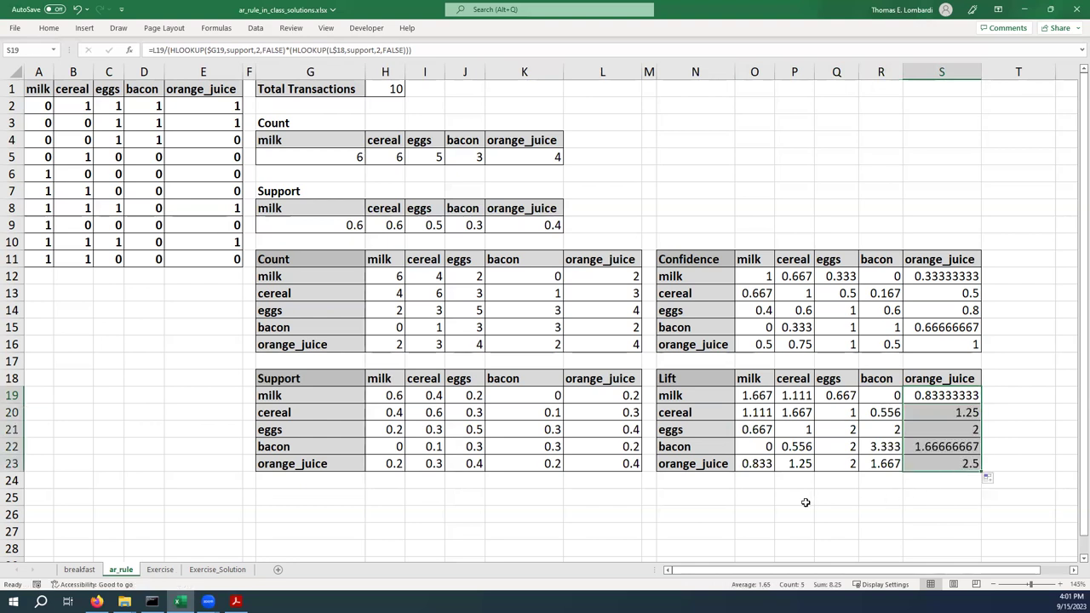
# Clear the Lift table's diagonal cells where each item meets itself: O19, P20, Q21, R22 and S23.
pyautogui.click(745, 395)
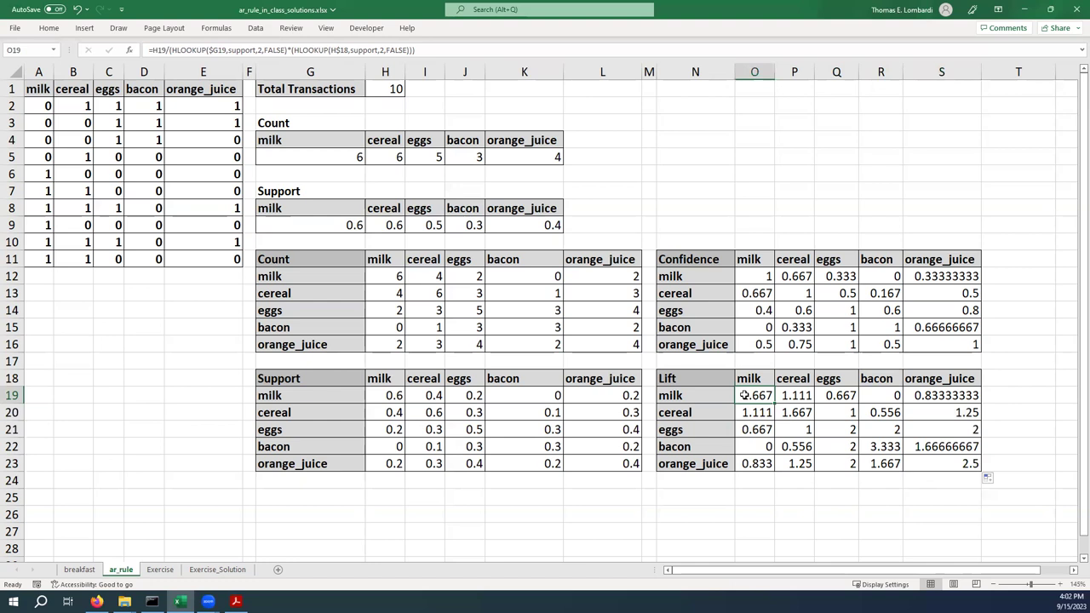
pyautogui.press('Delete')
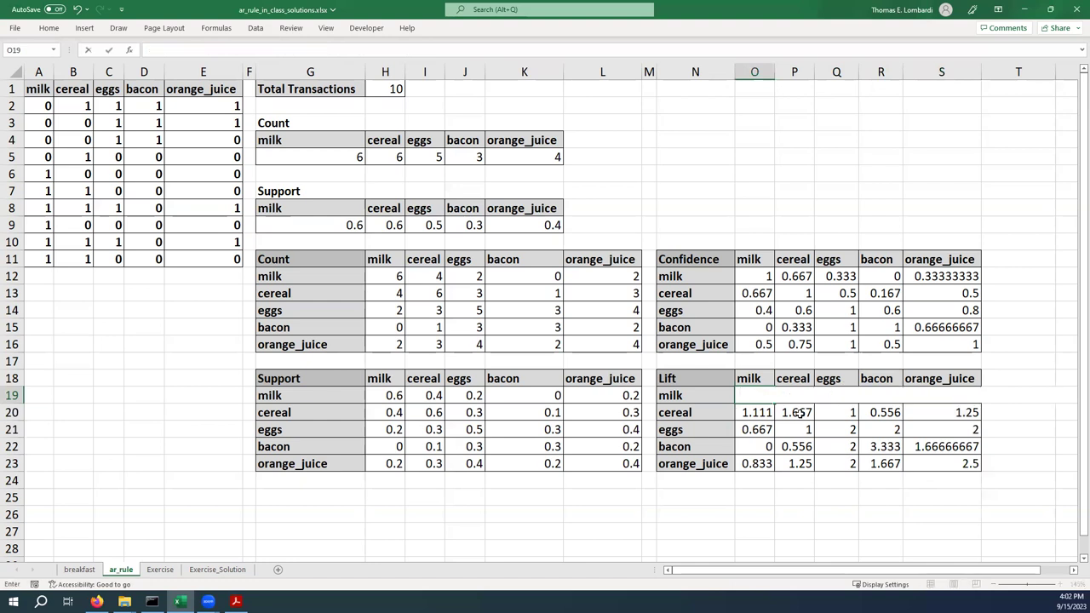
pyautogui.click(799, 413)
pyautogui.press('Delete')
pyautogui.click(830, 430)
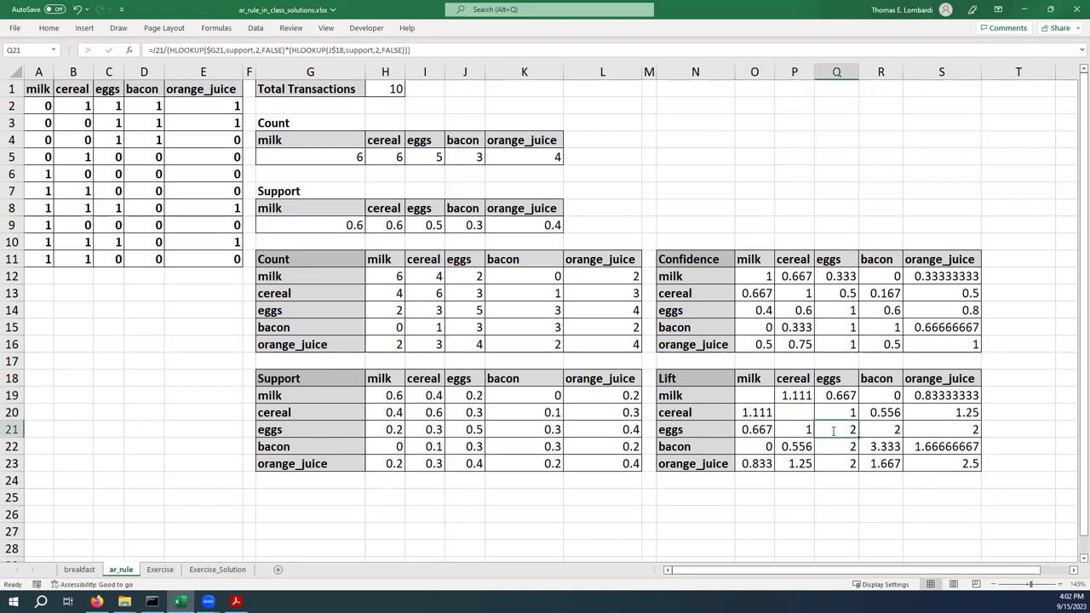
pyautogui.press('BackSpace')
pyautogui.click(877, 446)
pyautogui.press('Delete')
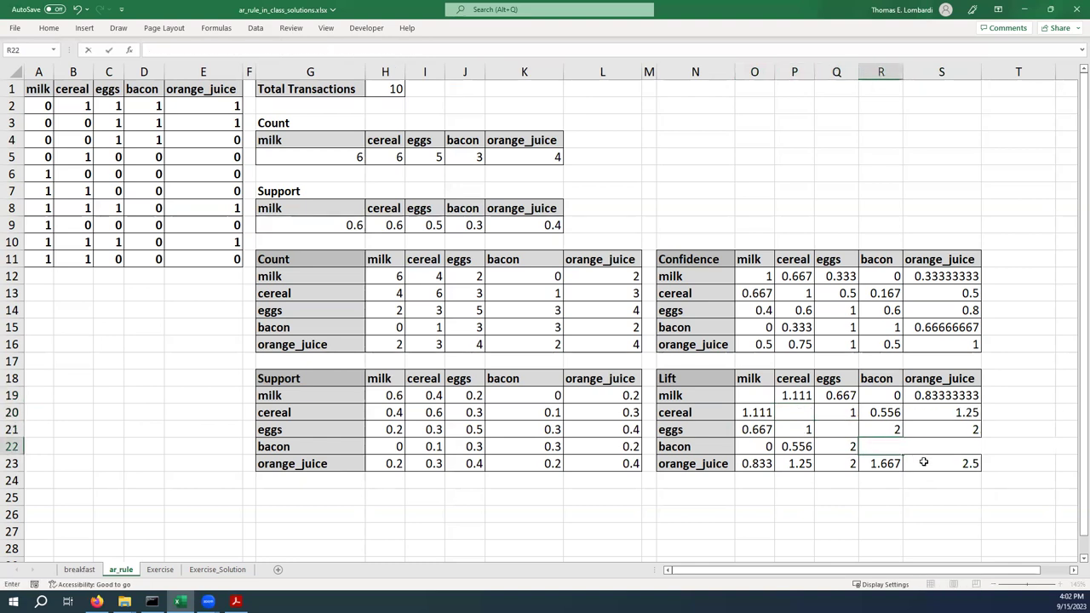
pyautogui.click(924, 461)
pyautogui.press('Delete')
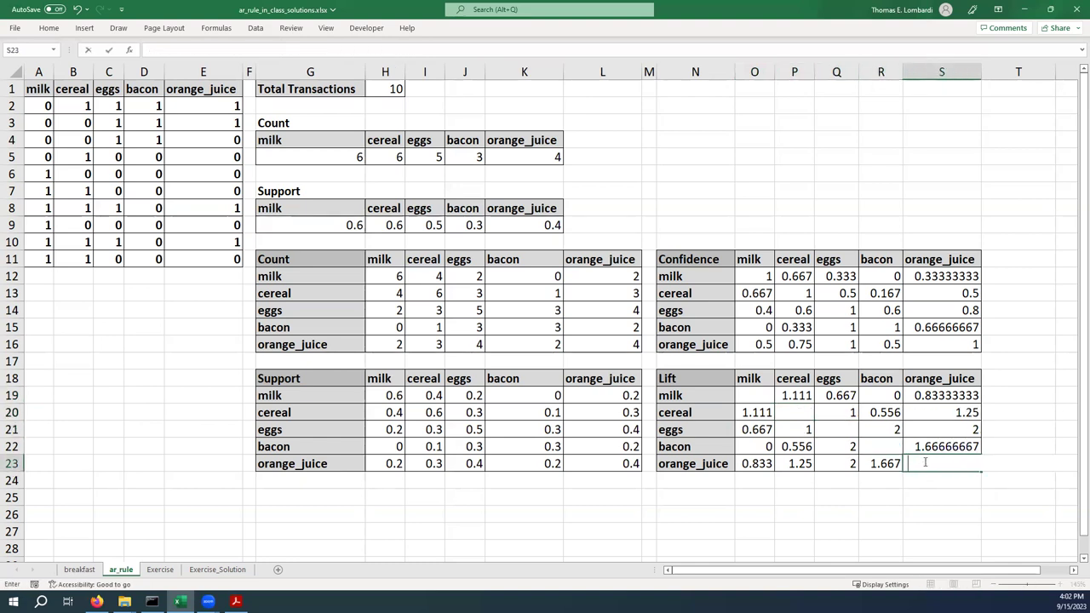
# Shade the empty milk, cereal and eggs diagonal cells O19, P20 and Q21 of the Lift table with the grey fill.
pyautogui.click(754, 395)
pyautogui.click(49, 28)
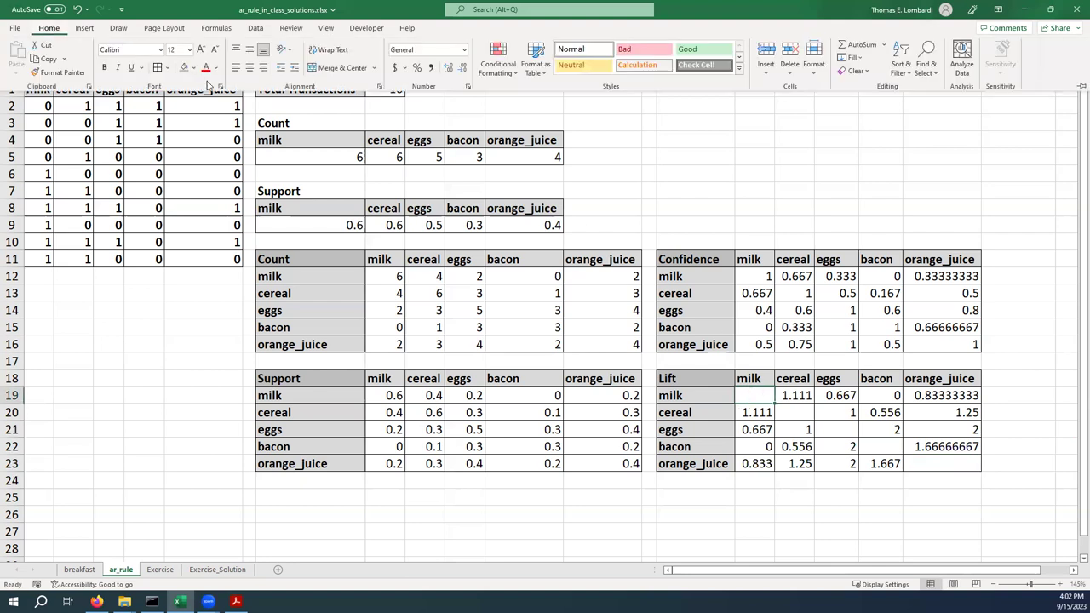
pyautogui.click(182, 68)
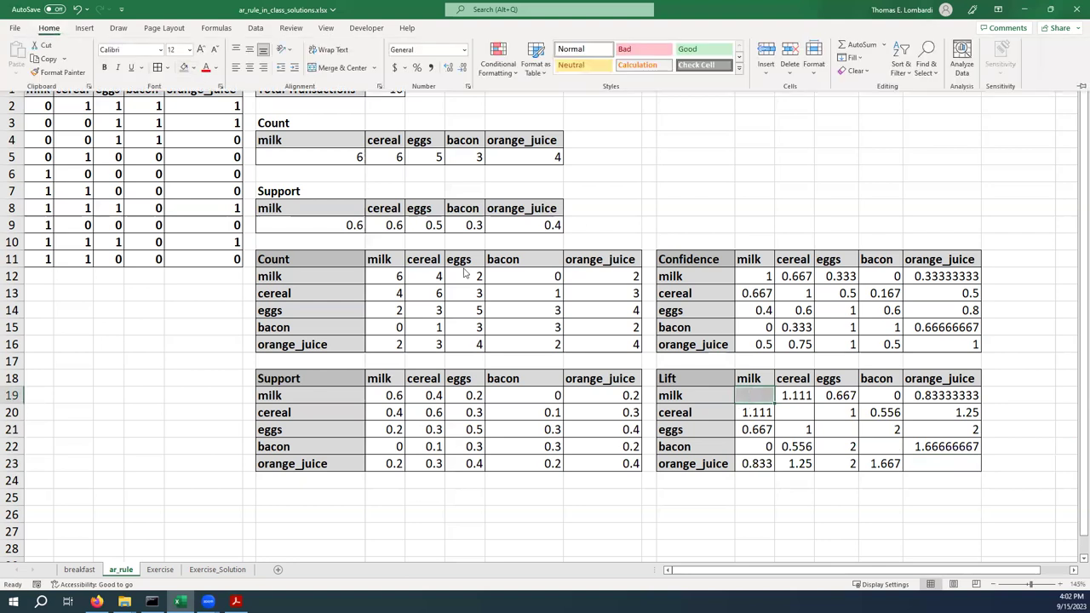
pyautogui.click(787, 408)
pyautogui.click(49, 28)
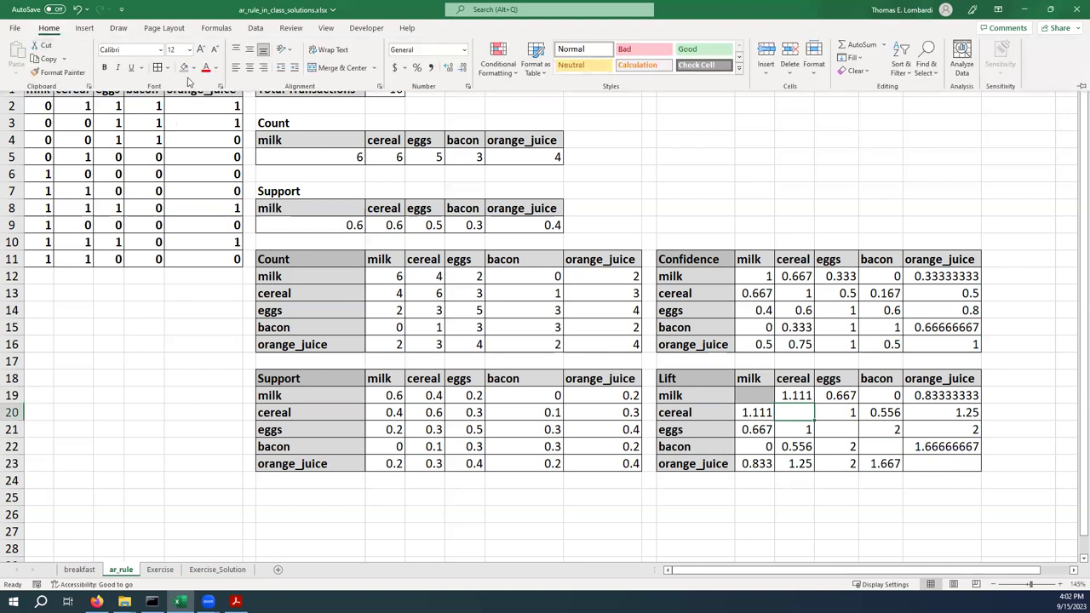
pyautogui.click(182, 68)
pyautogui.click(825, 431)
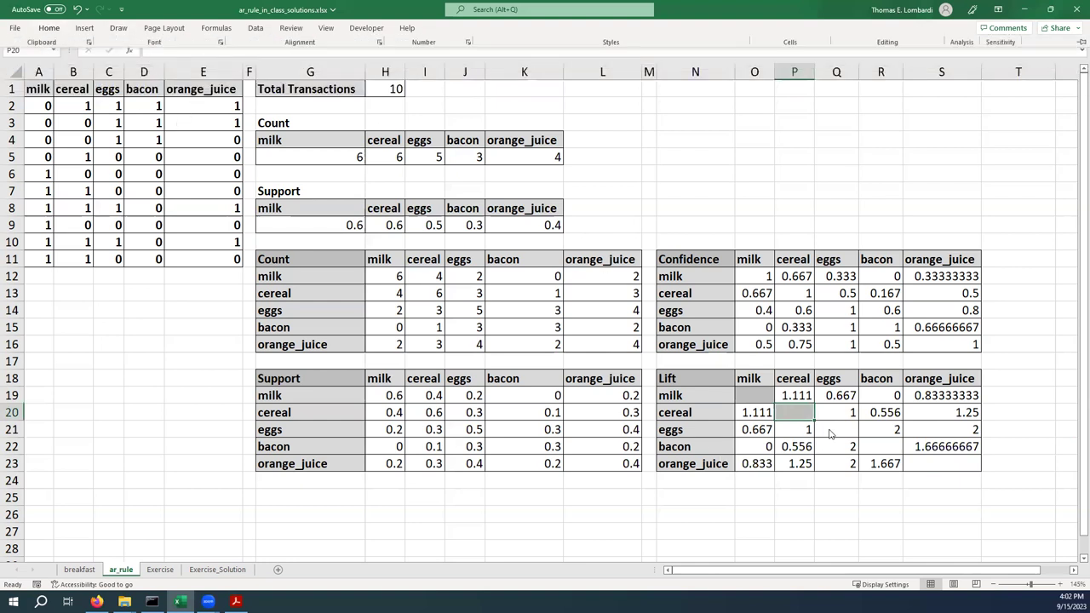
pyautogui.click(832, 432)
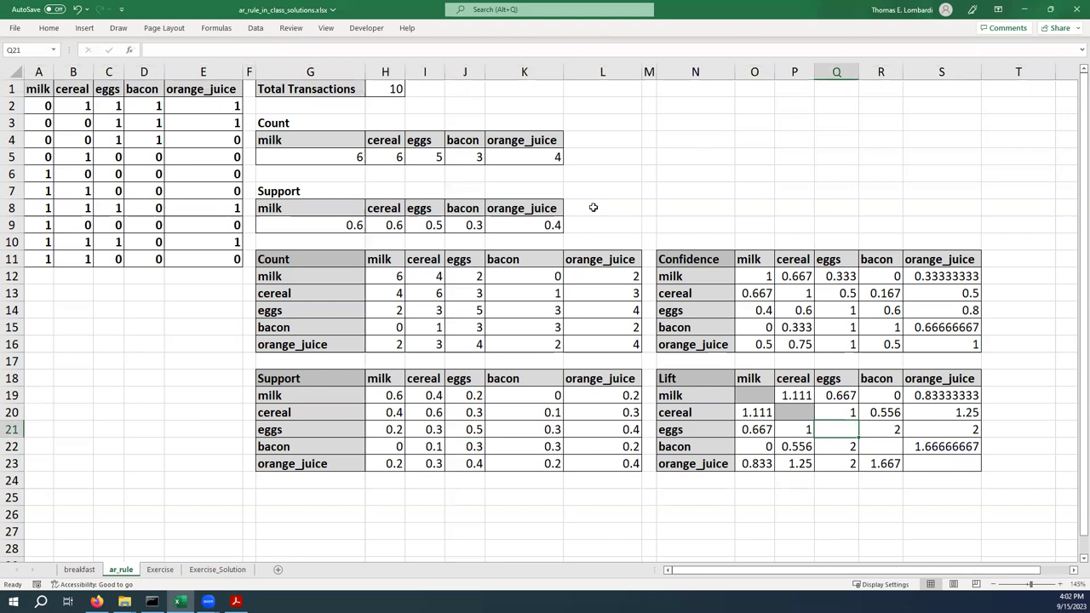
pyautogui.click(49, 29)
pyautogui.click(182, 68)
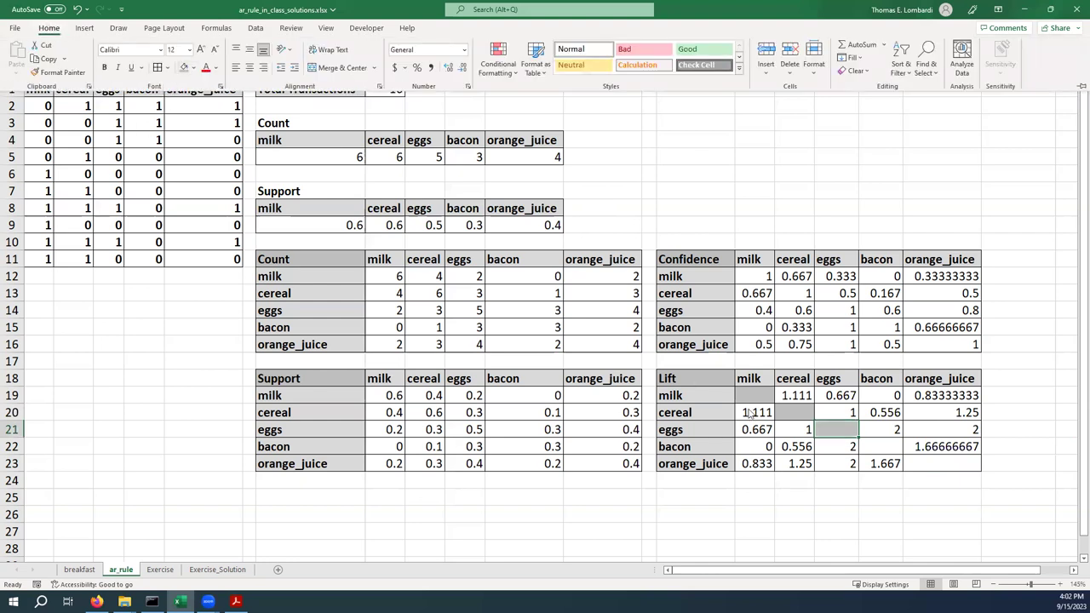
# Apply the same grey fill to the bacon and orange_juice diagonal cells R22 and S23 of the Lift table.
pyautogui.click(888, 446)
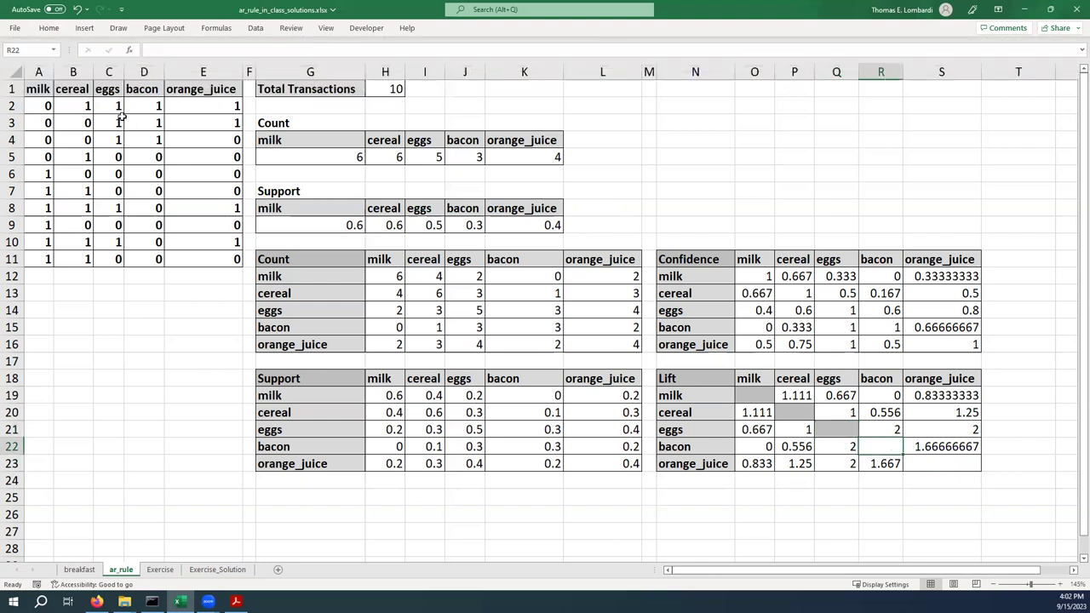
pyautogui.click(48, 28)
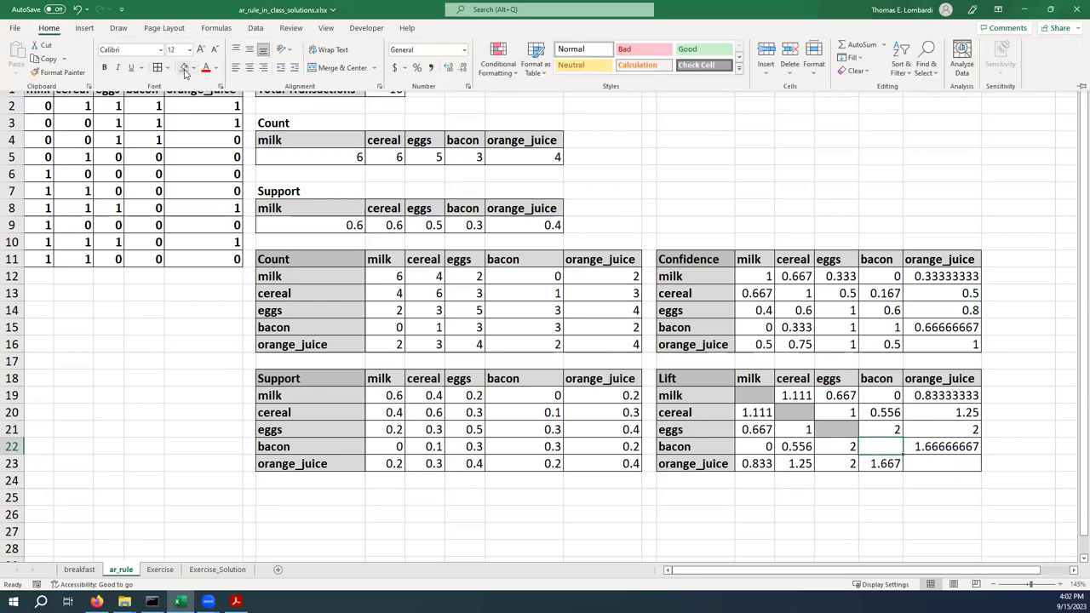
pyautogui.click(183, 69)
pyautogui.click(932, 467)
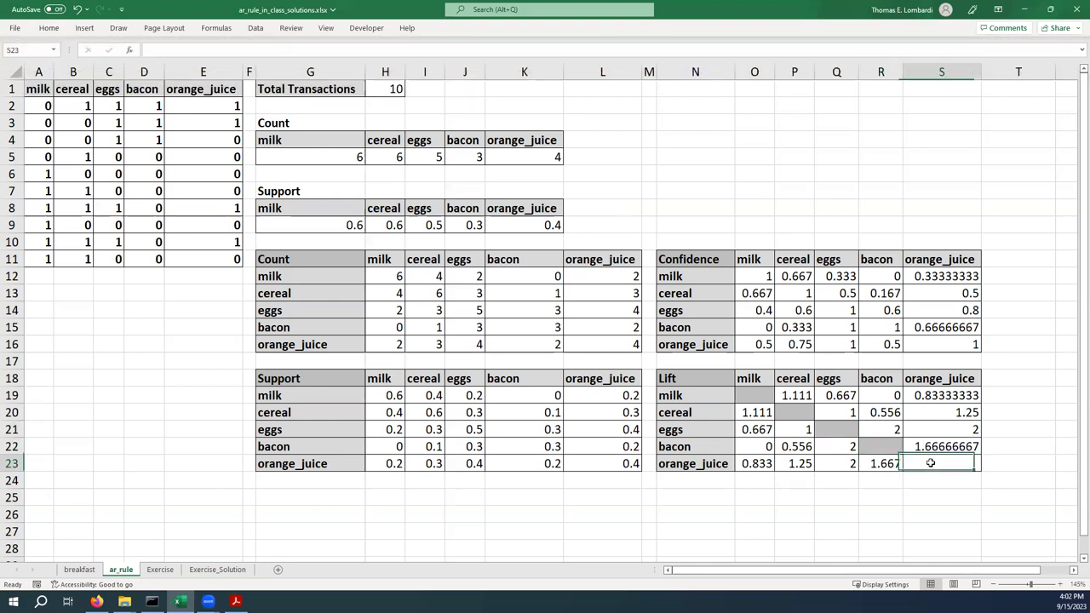
pyautogui.click(52, 29)
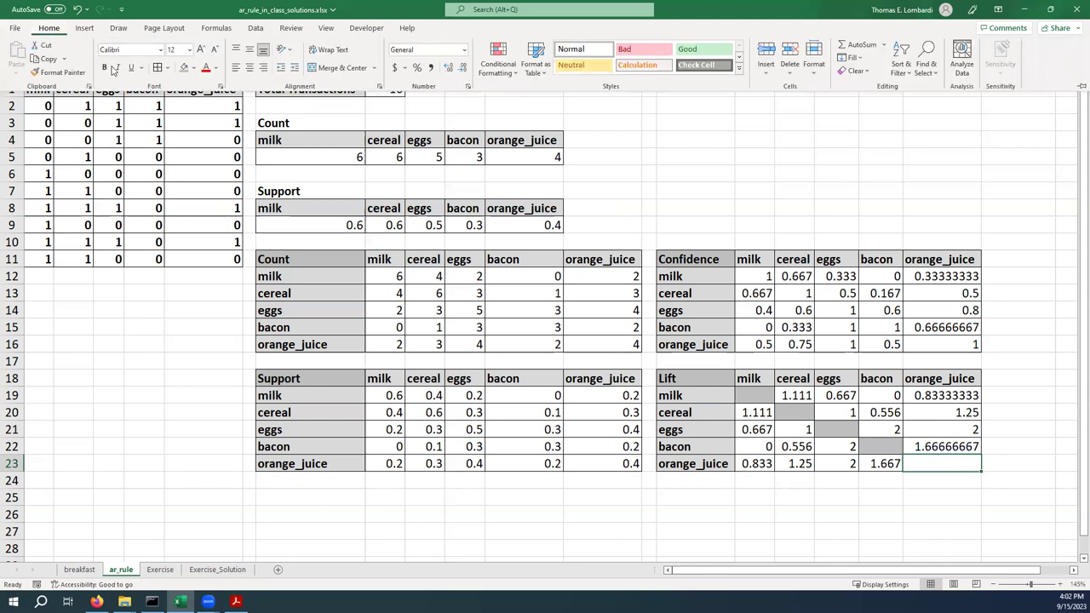
pyautogui.click(182, 68)
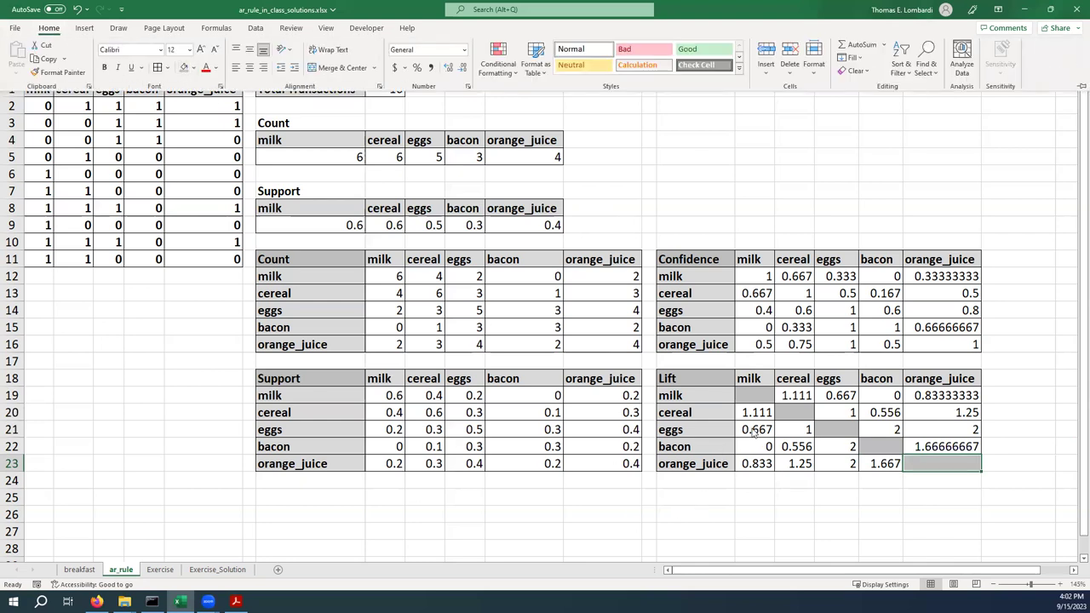
# Examine the bacon–eggs lift formula in Q22 and its referenced ranges, and the orange_juice–eggs lift in Q23.
pyautogui.click(835, 450)
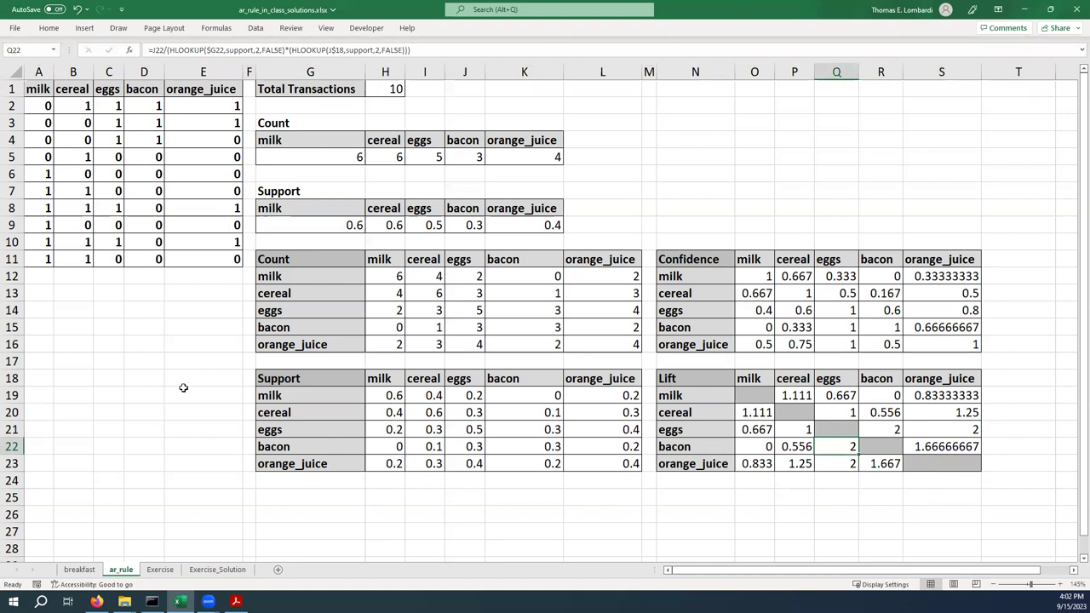
pyautogui.click(262, 51)
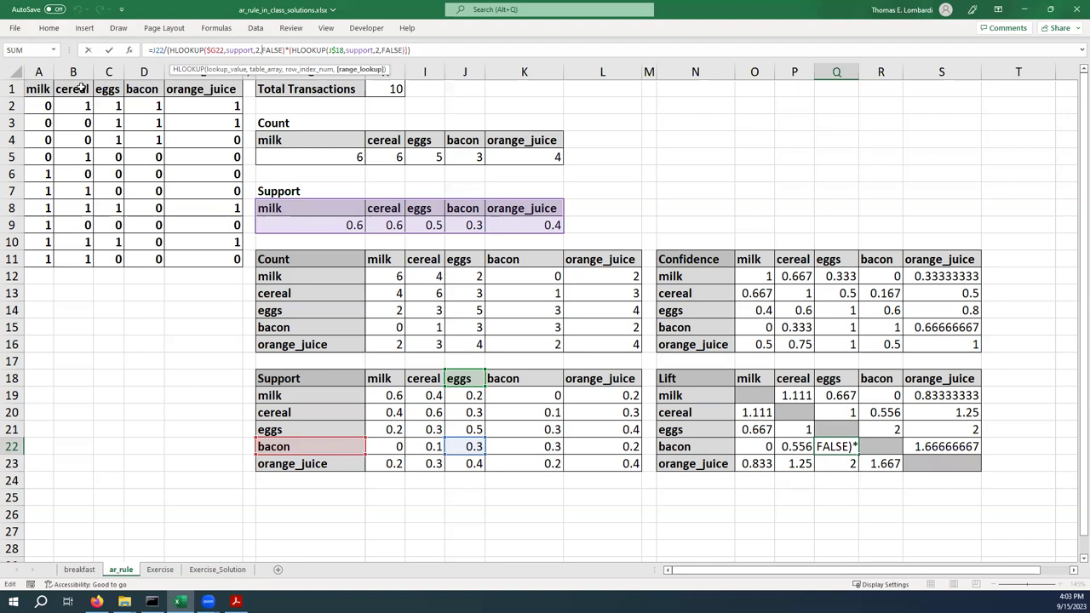
pyautogui.click(108, 51)
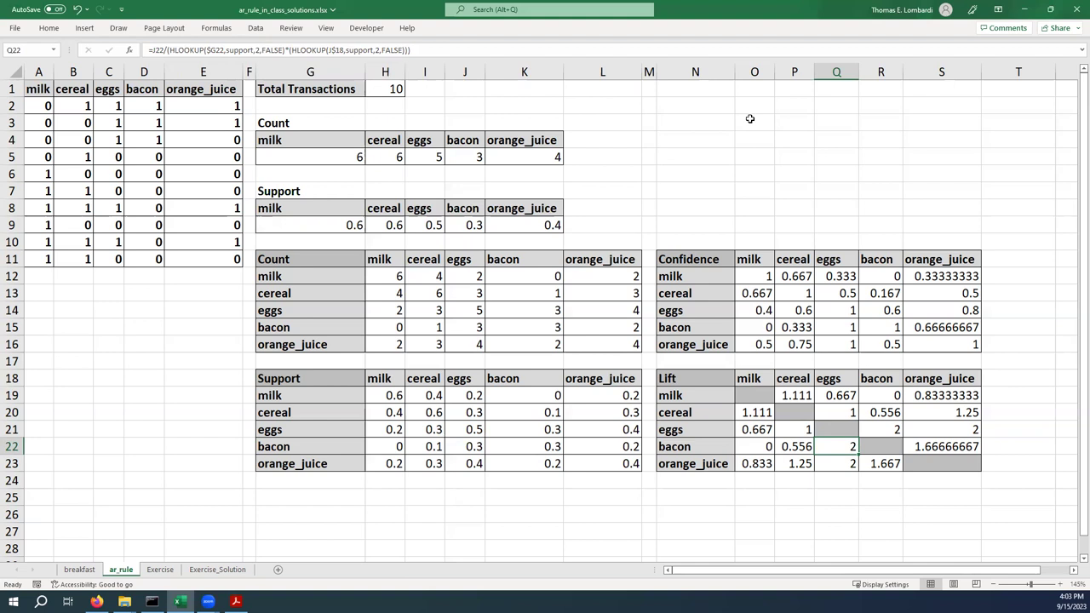
pyautogui.click(839, 462)
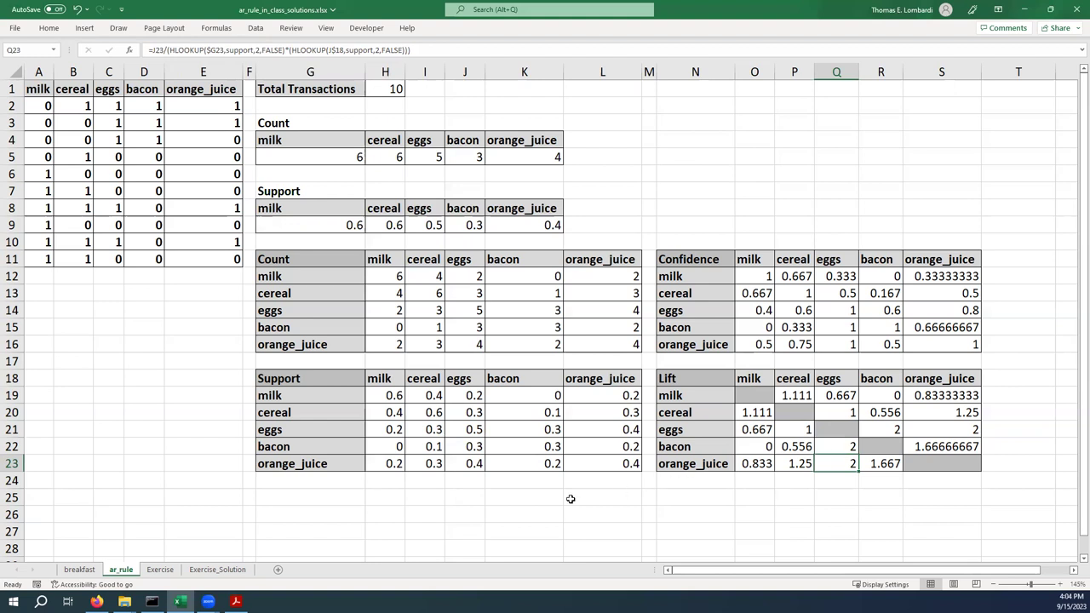